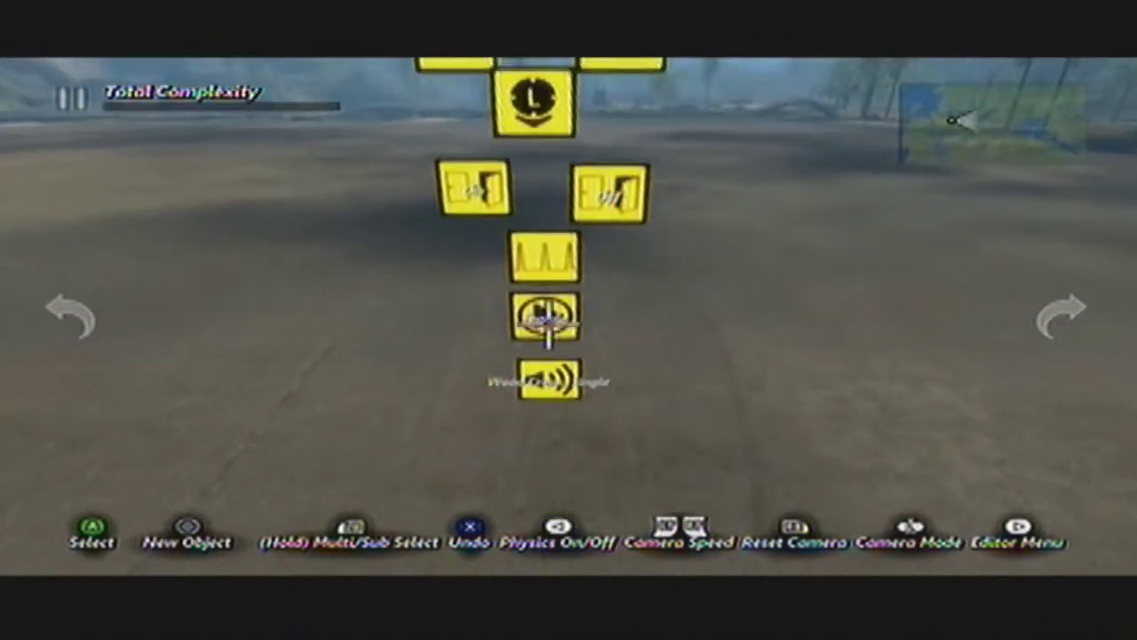
# Step: Review the type option in the properties of the sound event above the sound source
pyautogui.click(546, 321)
pyautogui.press('Return')
pyautogui.press('Down')
pyautogui.press('Escape')
pyautogui.press('Escape')
# Step: Review the Wood Creak sound source's properties, including its category, sound, enabled state, volume and pitch
pyautogui.click(548, 386)
pyautogui.press('Return')
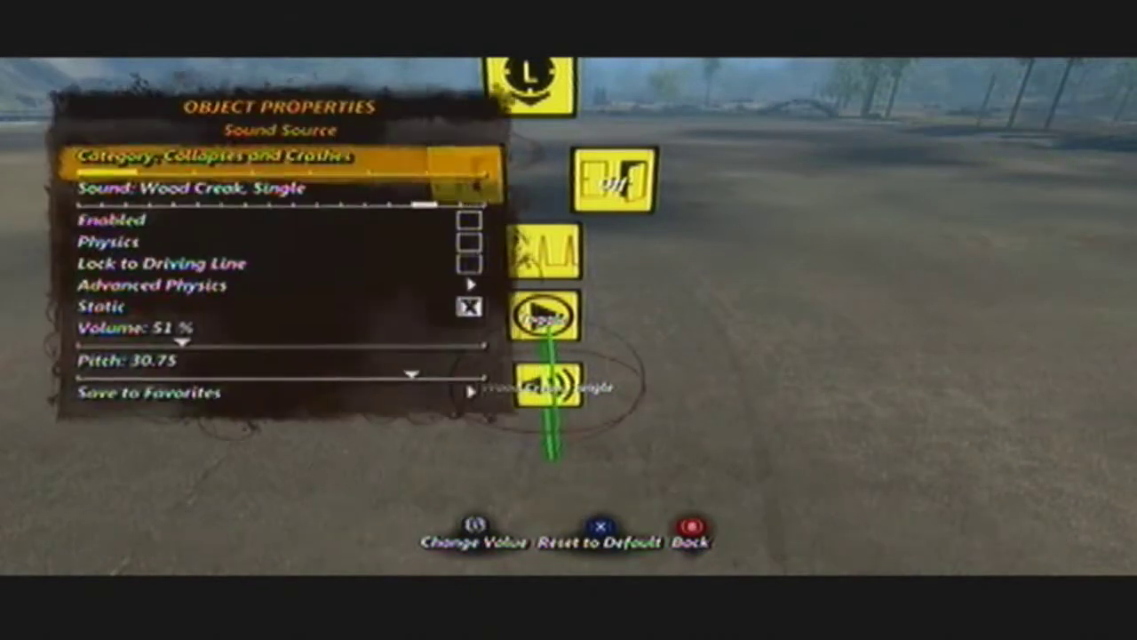
pyautogui.press('Down')
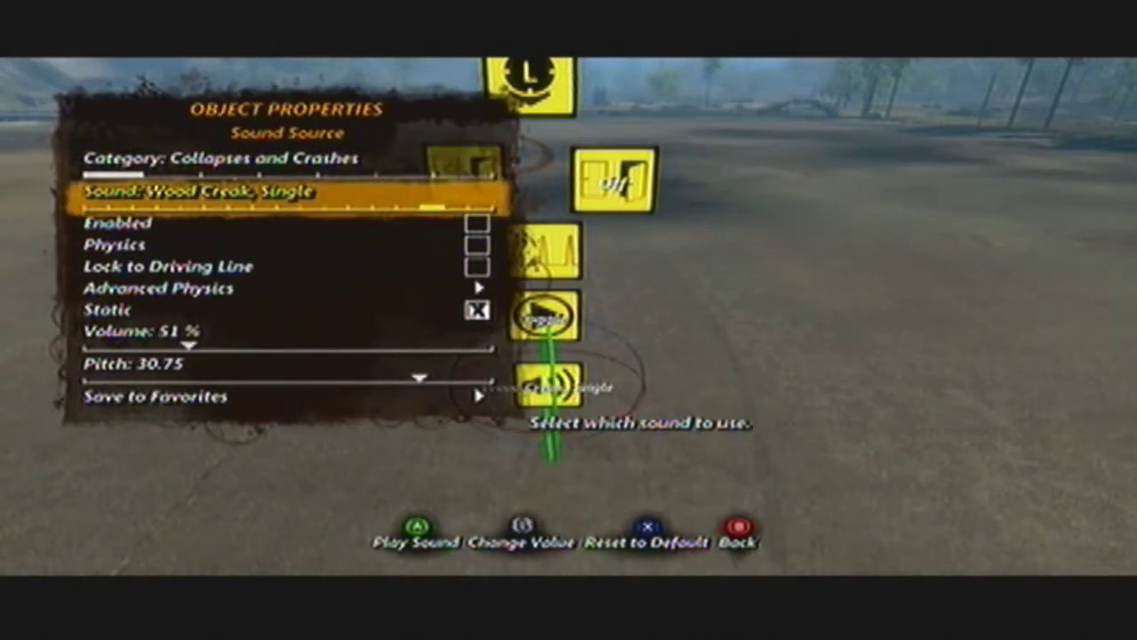
pyautogui.press('Down')
pyautogui.press('Down')
pyautogui.press('Down')
pyautogui.press('Down')
pyautogui.press('Down')
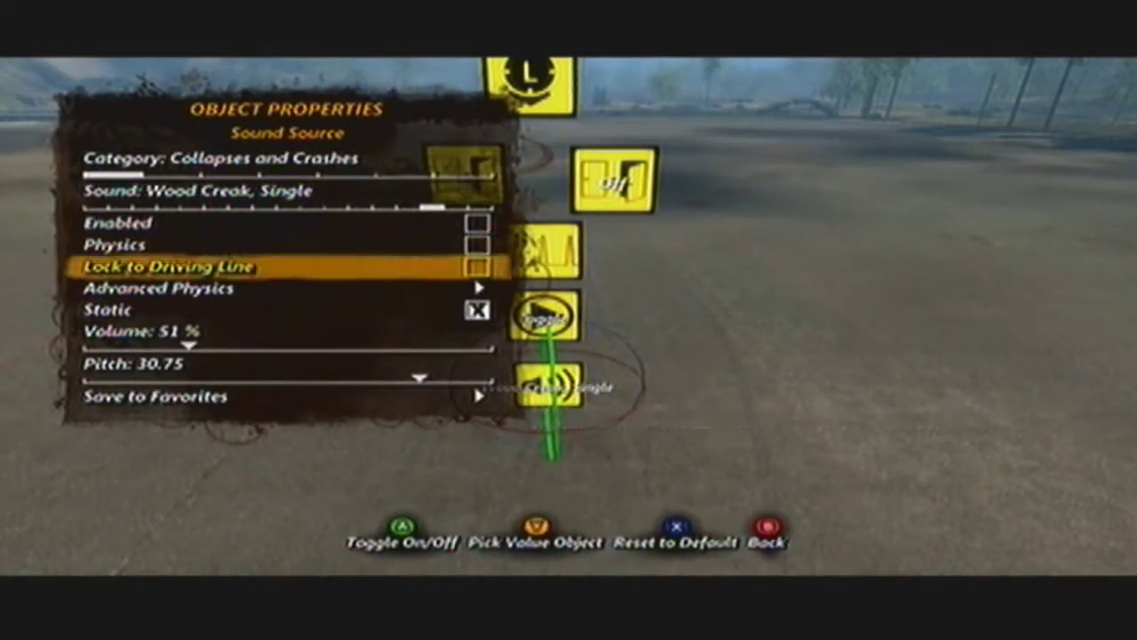
pyautogui.press('Down')
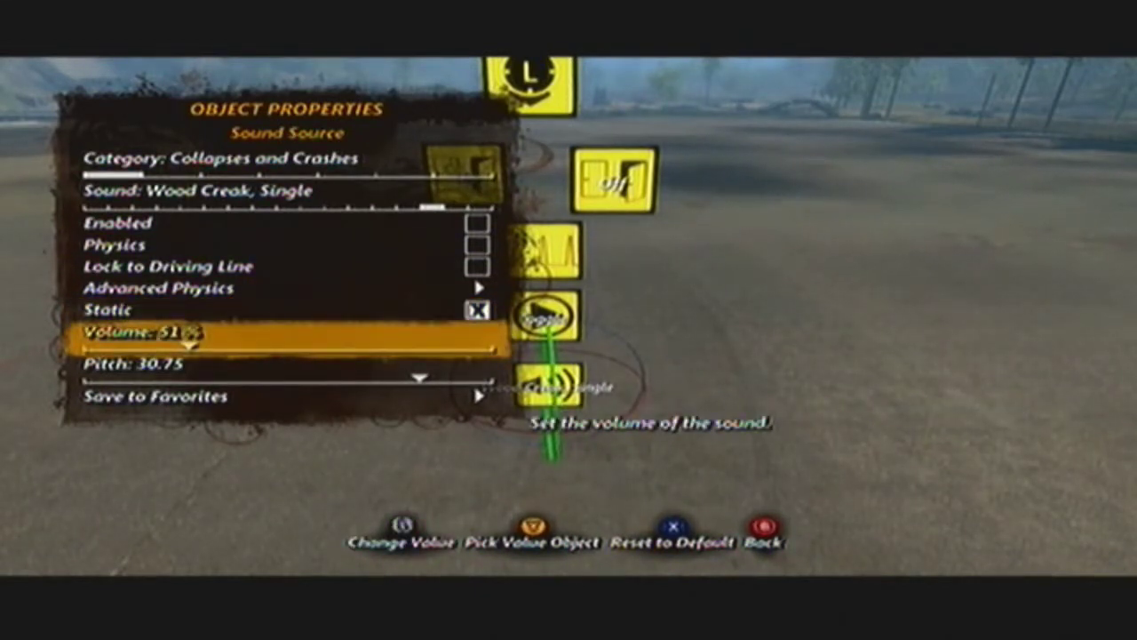
pyautogui.press('Down')
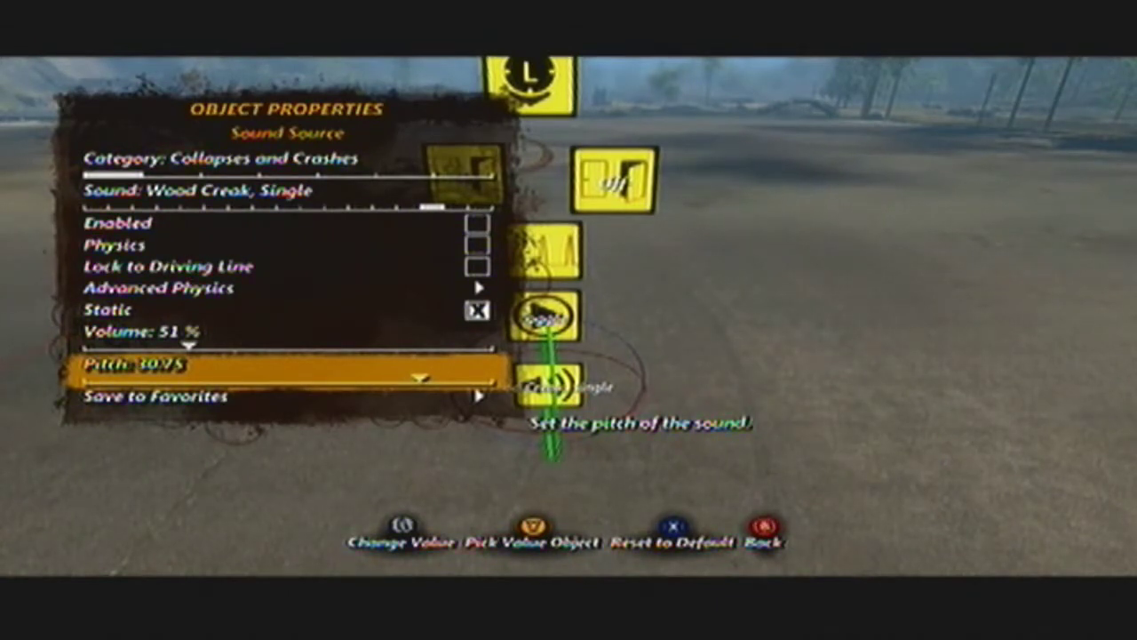
pyautogui.press('Escape')
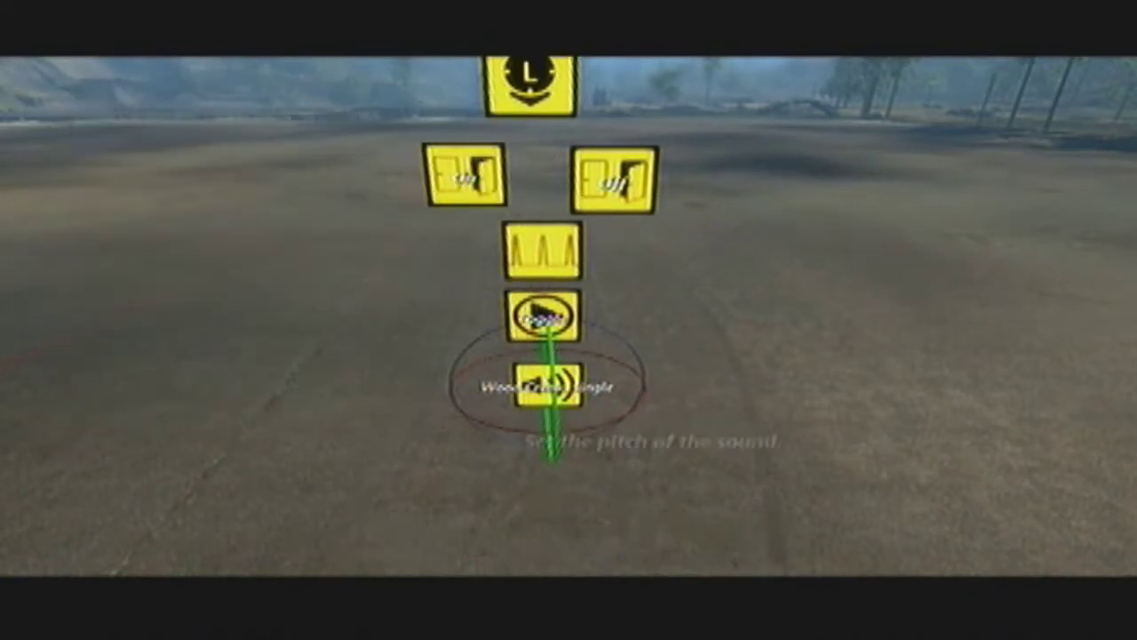
pyautogui.press('Escape')
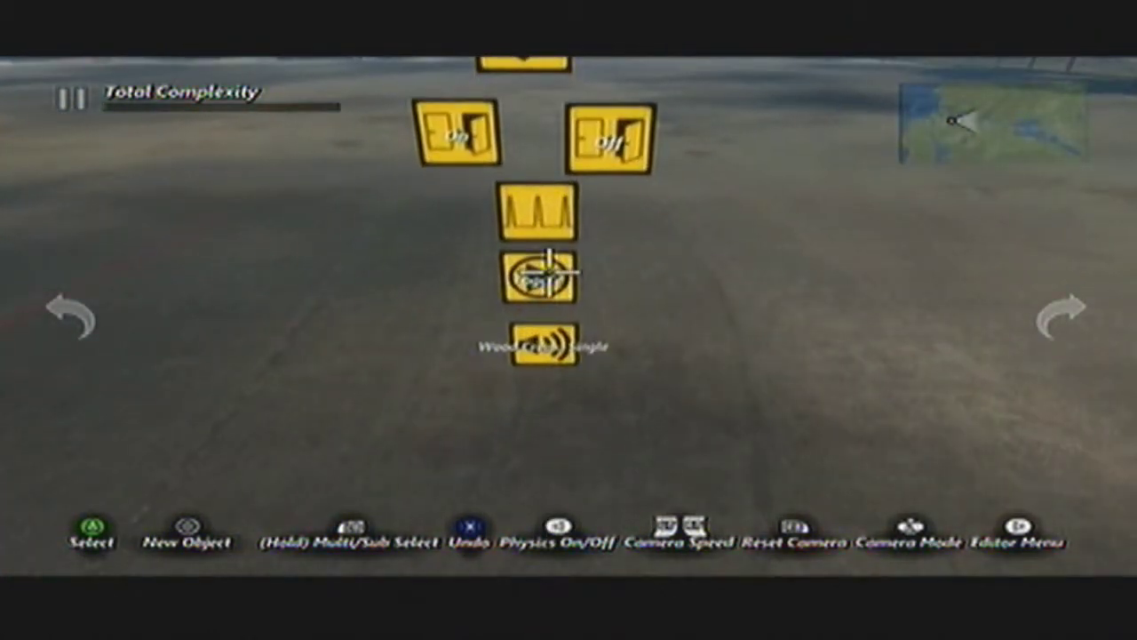
# Step: Link the Toggle sound event to the Wood Creak sound source as its target
pyautogui.click(549, 272)
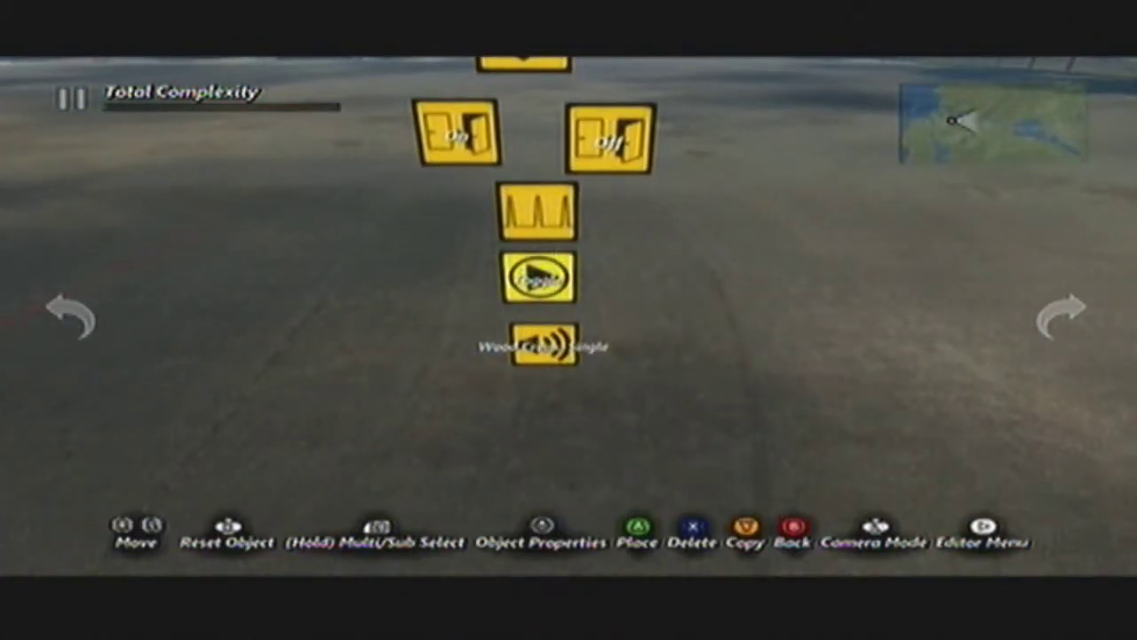
pyautogui.press('Return')
pyautogui.press('Down')
pyautogui.press('Down')
pyautogui.press('Down')
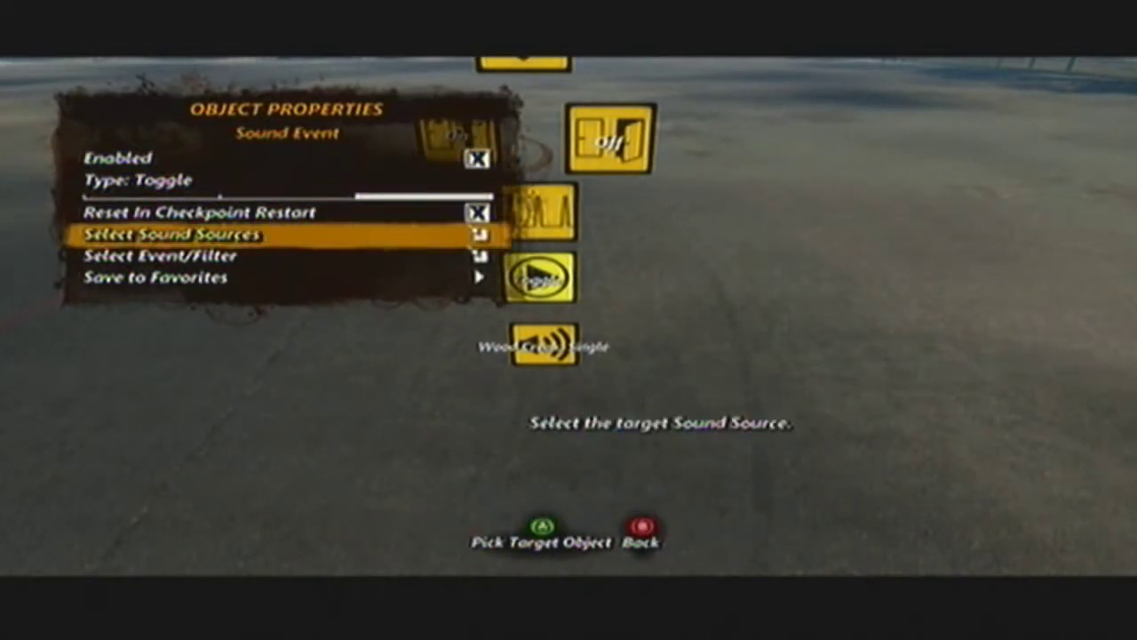
pyautogui.press('Return')
pyautogui.press('Escape')
pyautogui.press('Escape')
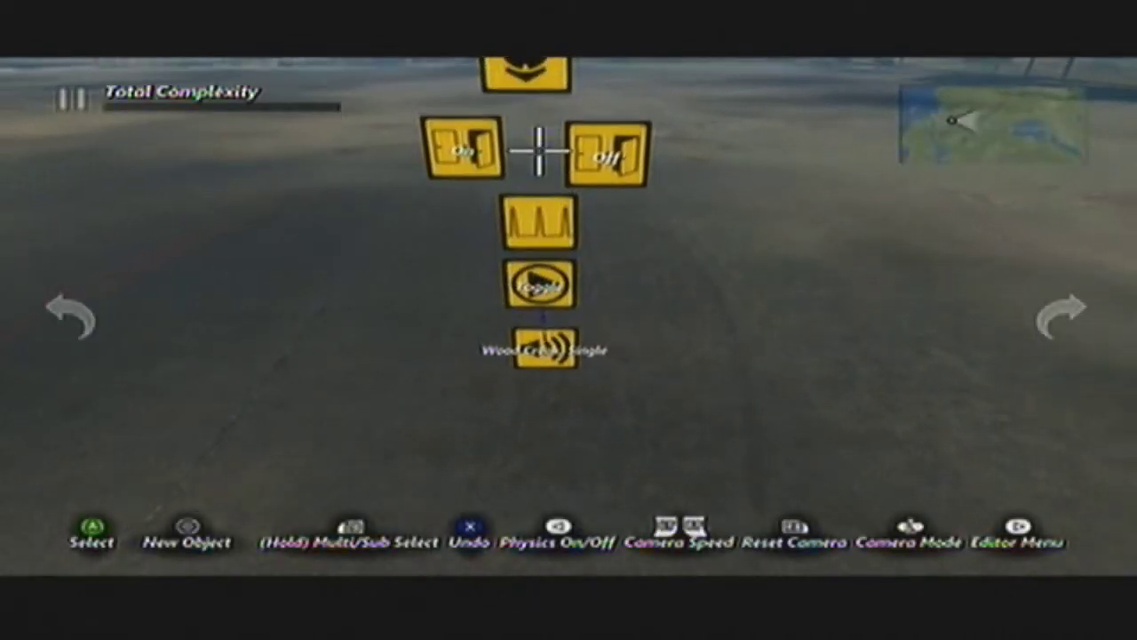
# Step: Set the Toggle sound event as the impulse target of the interval trigger
pyautogui.press('y')
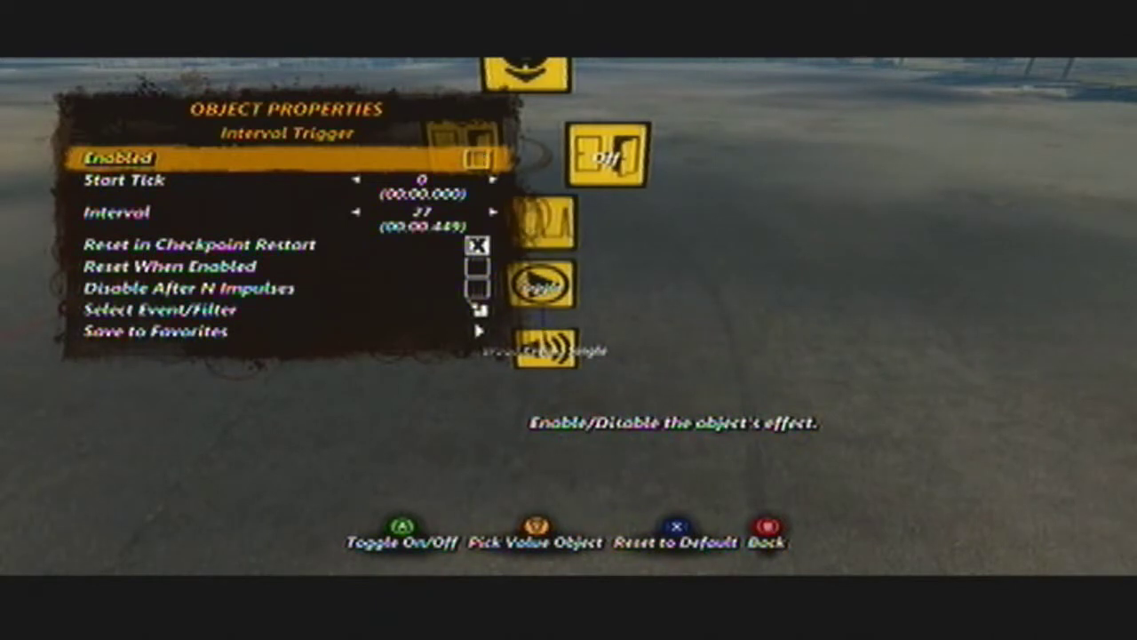
pyautogui.press('Down')
pyautogui.press('Down')
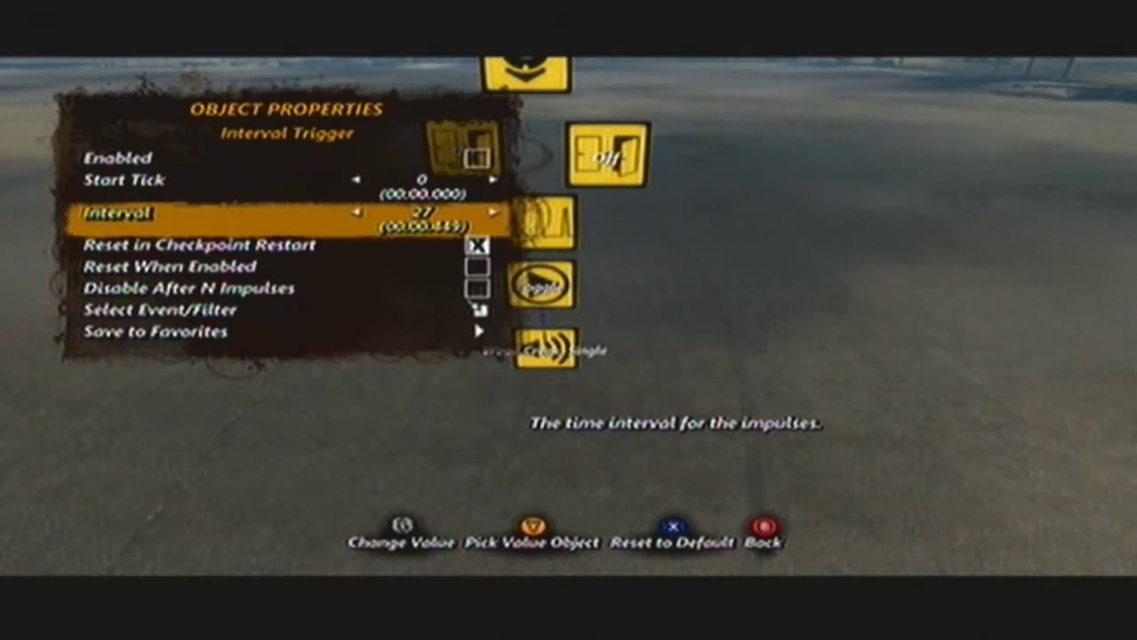
pyautogui.press('Down')
pyautogui.press('Down')
pyautogui.press('Down')
pyautogui.press('Down')
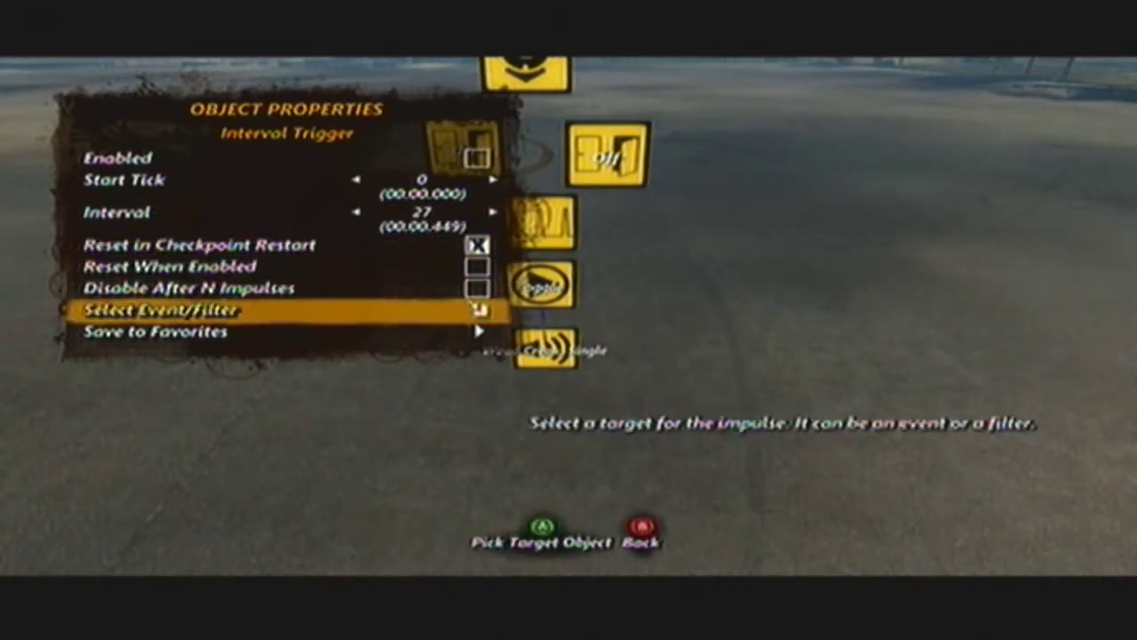
pyautogui.press('Return')
pyautogui.press('Return')
pyautogui.press('Escape')
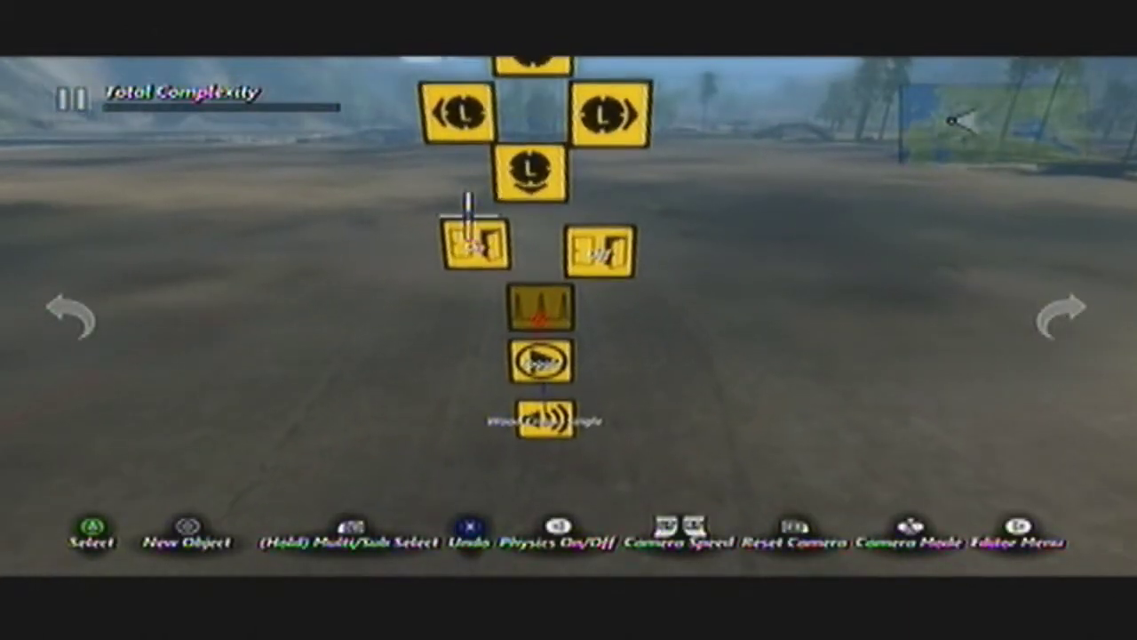
# Step: Select the On and Off state events together and assign the interval trigger as their event target
pyautogui.press('shift')
pyautogui.click(465, 239)
pyautogui.click(622, 237)
pyautogui.press('y')
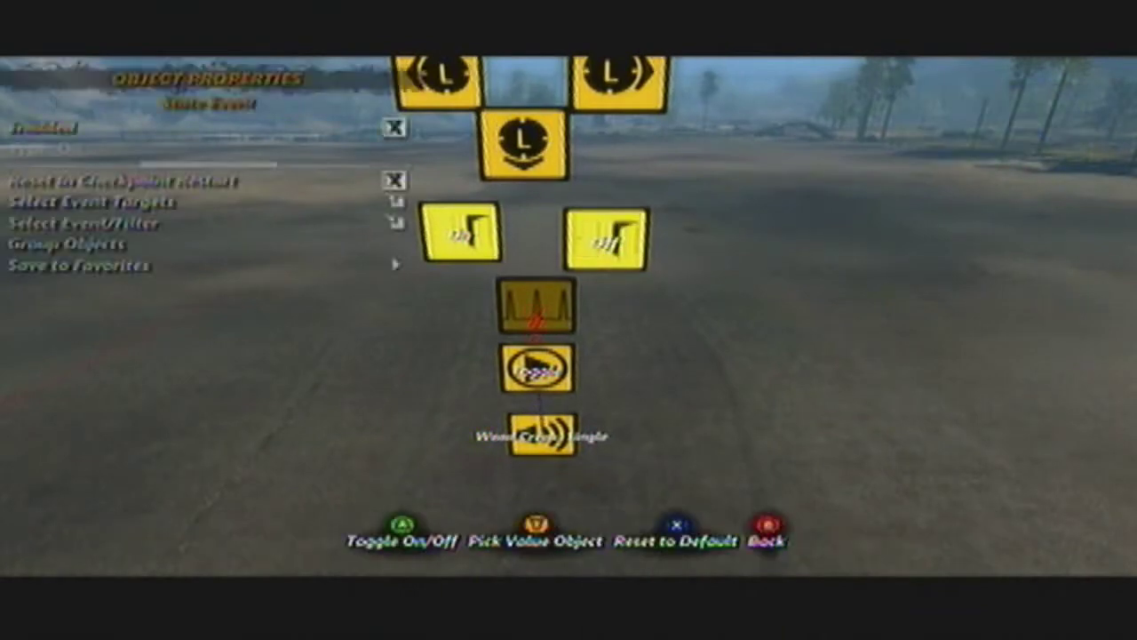
pyautogui.press('Down')
pyautogui.press('Down')
pyautogui.press('Down')
pyautogui.press('Return')
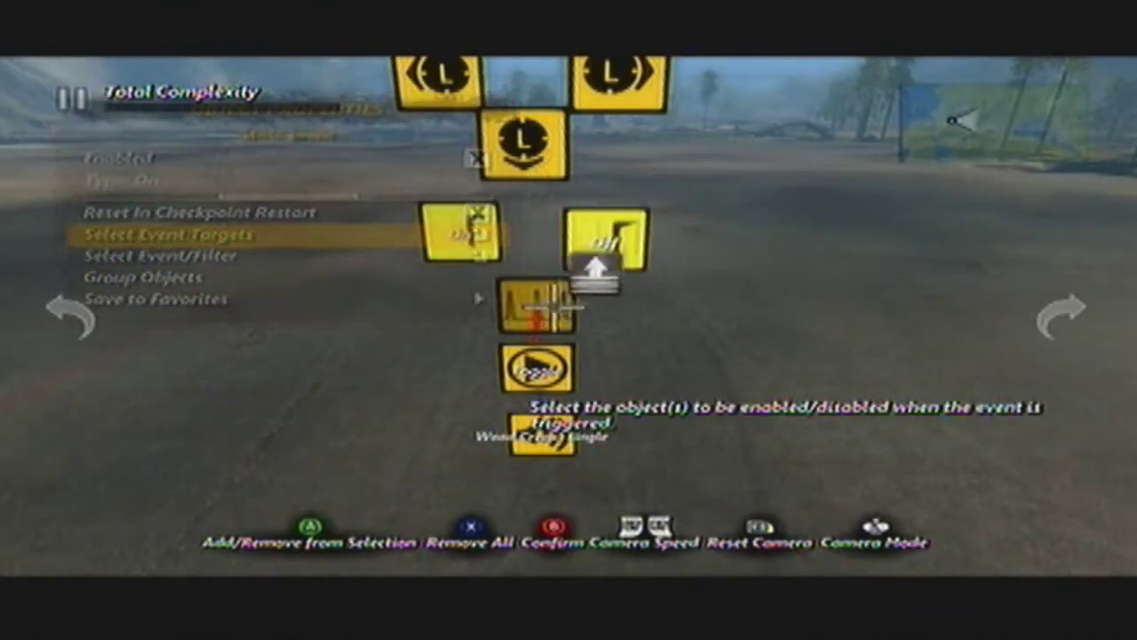
pyautogui.press('Escape')
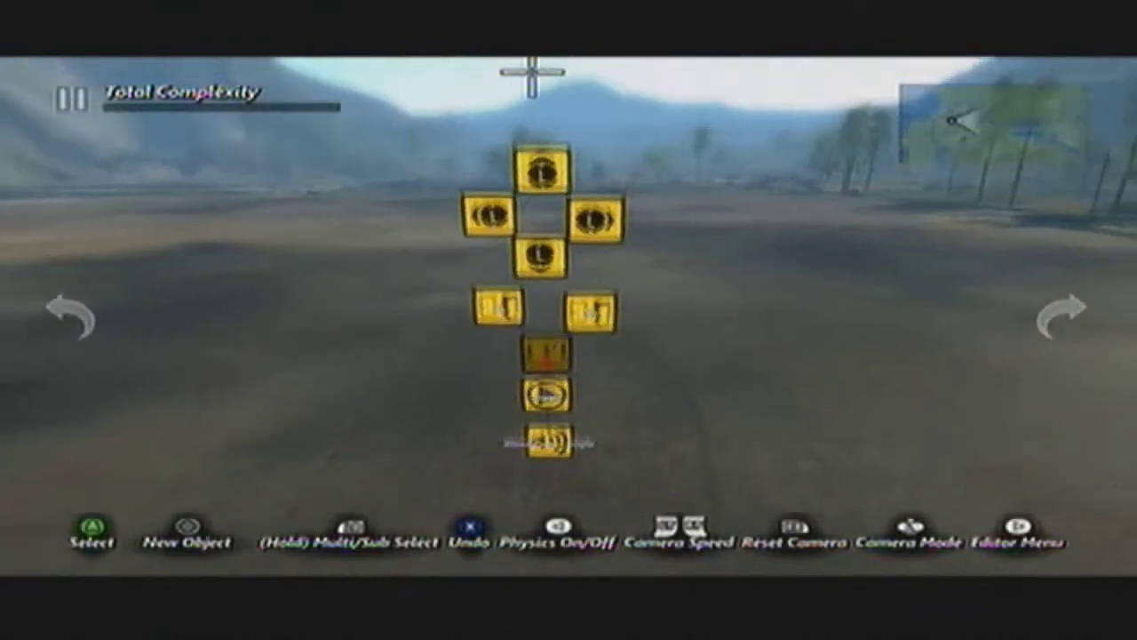
# Step: Select all four left-stick direction listeners and link their On Press output to the On state event
pyautogui.press('shift')
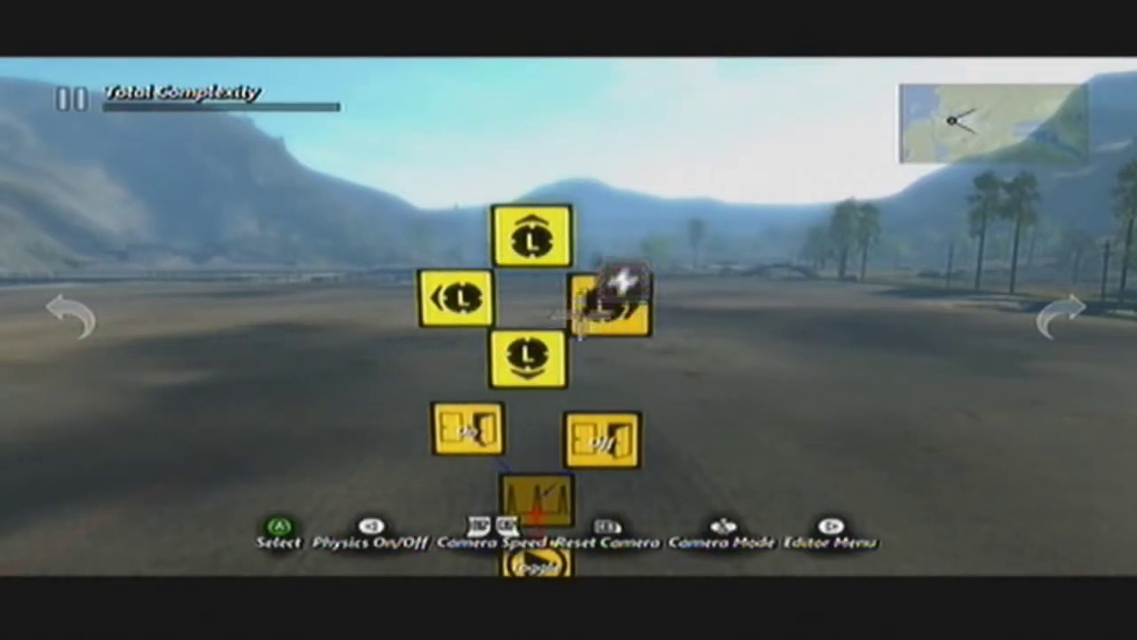
pyautogui.click(600, 296)
pyautogui.press('Return')
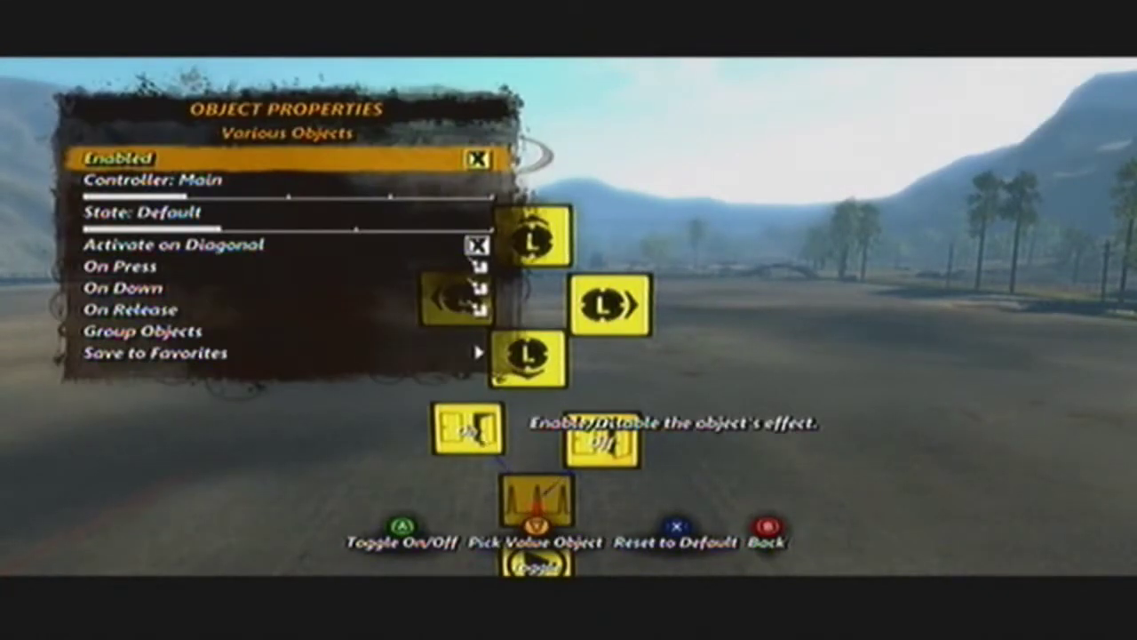
pyautogui.press('Down')
pyautogui.press('Down')
pyautogui.press('Down')
pyautogui.press('Down')
pyautogui.press('Return')
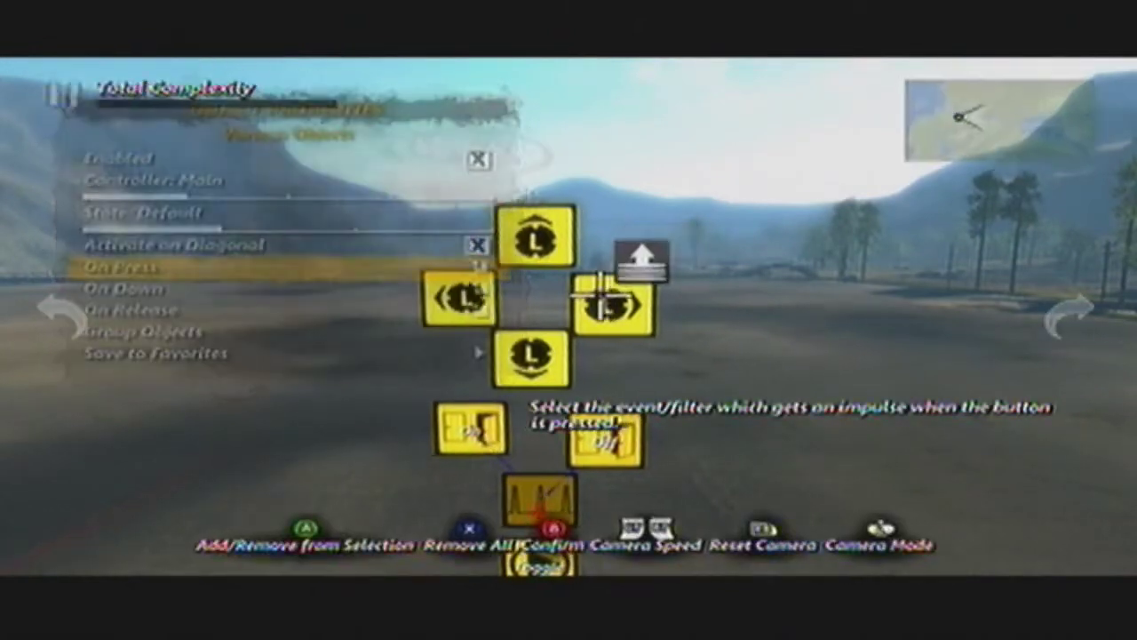
pyautogui.press('Escape')
# Step: Link the On Release output of the four left-stick listeners to the Off state event
pyautogui.press('Down')
pyautogui.press('Down')
pyautogui.press('Return')
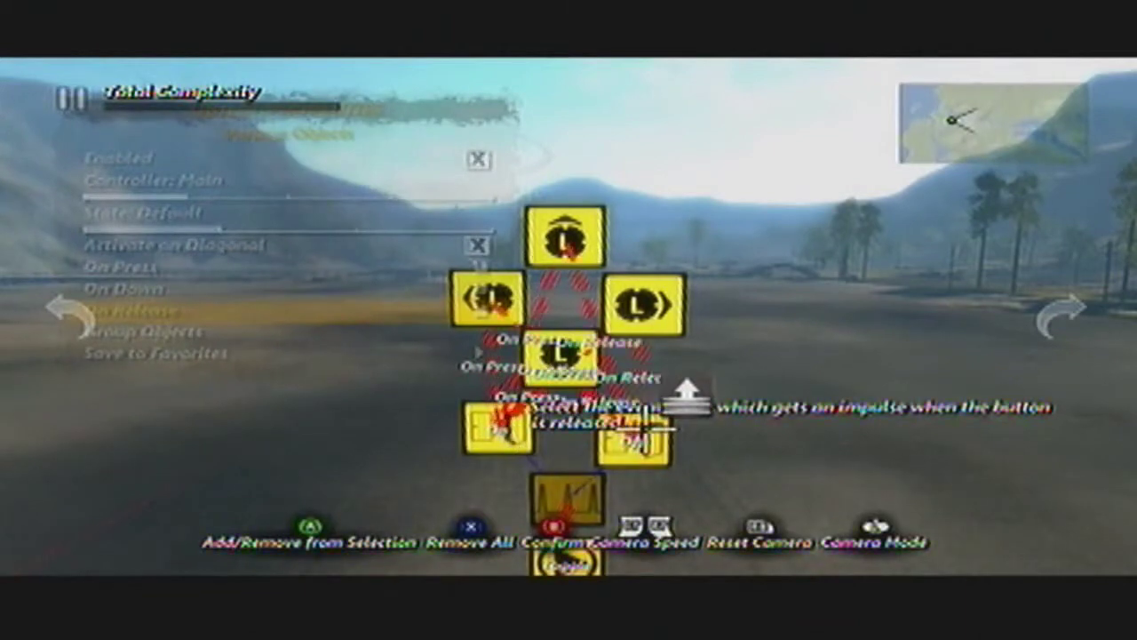
pyautogui.press('Escape')
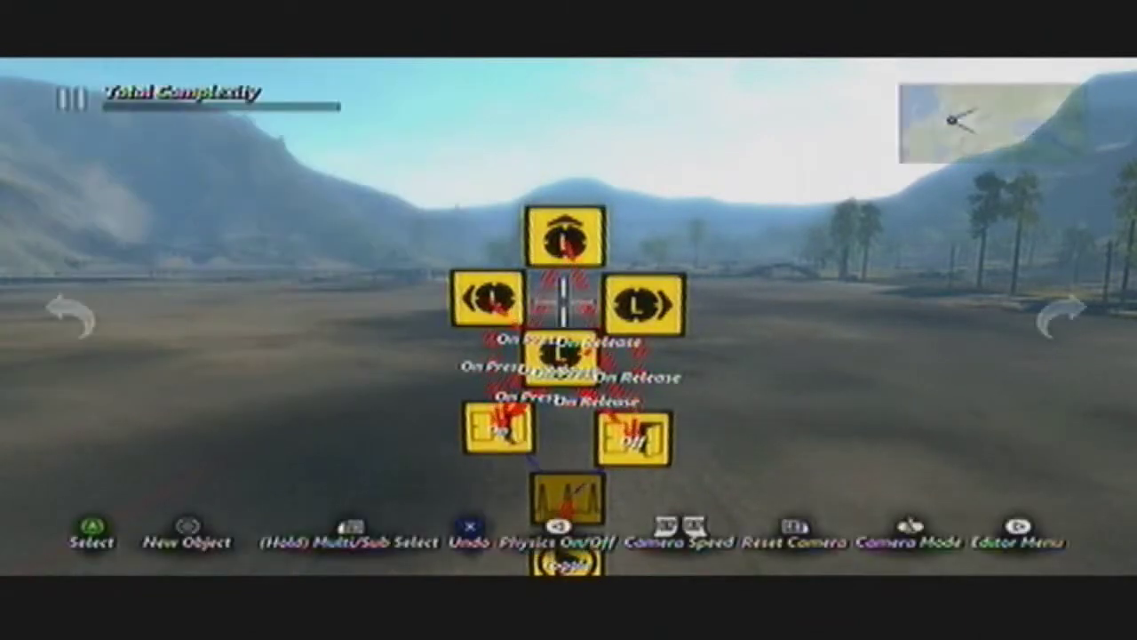
# Step: Test the track to try out the stick-triggered sound, and return to the editor
pyautogui.press('Escape')
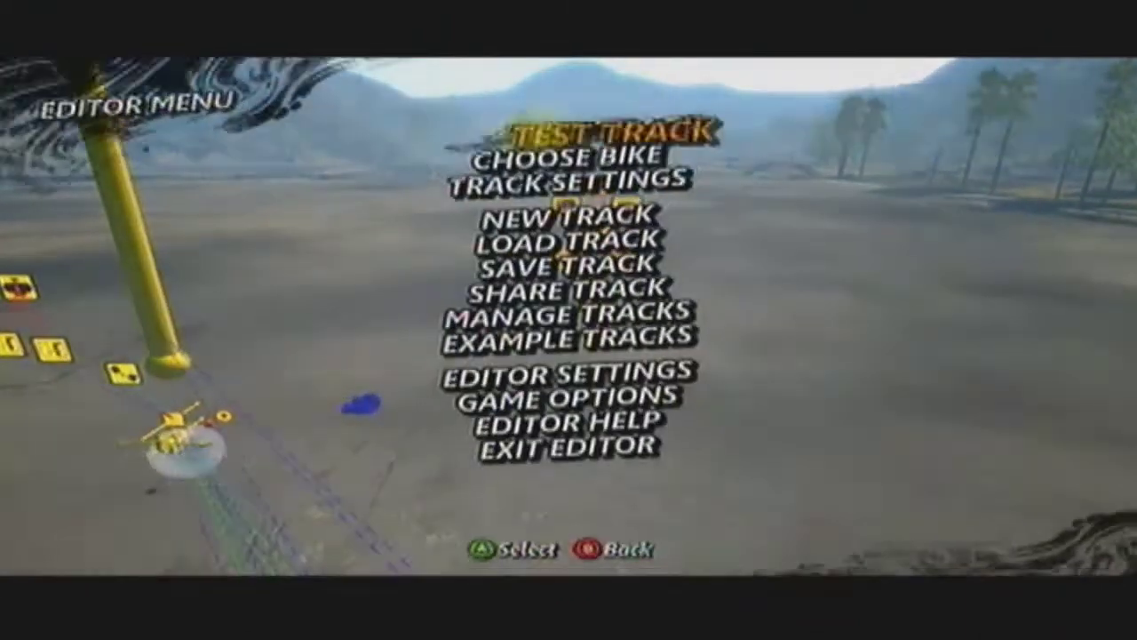
pyautogui.press('Up')
pyautogui.press('Down')
pyautogui.press('Return')
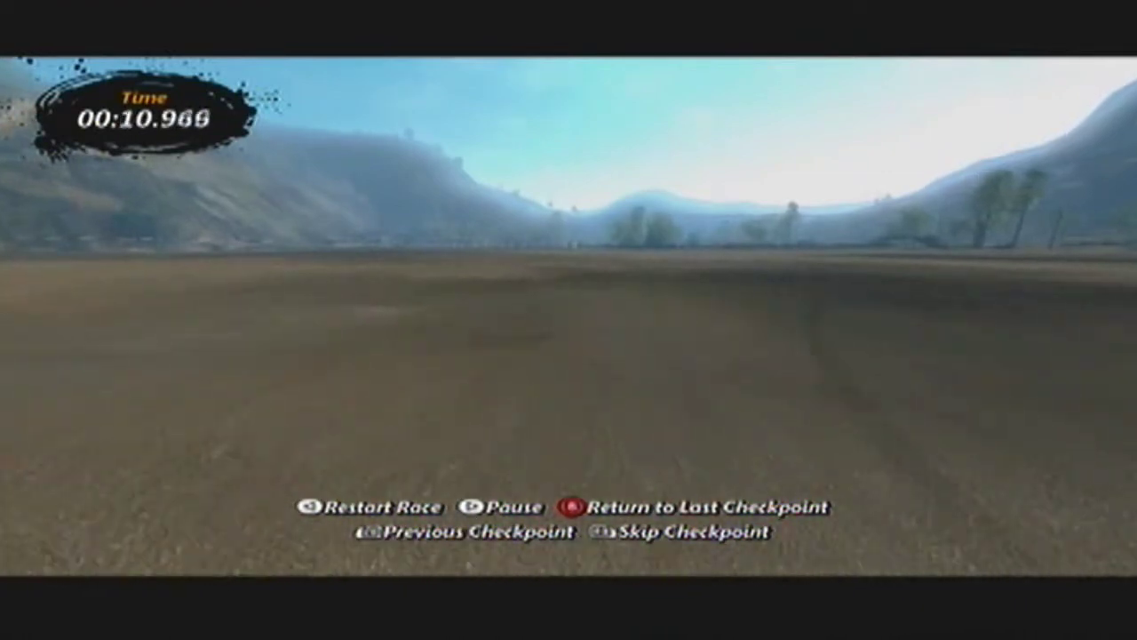
pyautogui.press('Escape')
pyautogui.press('Return')
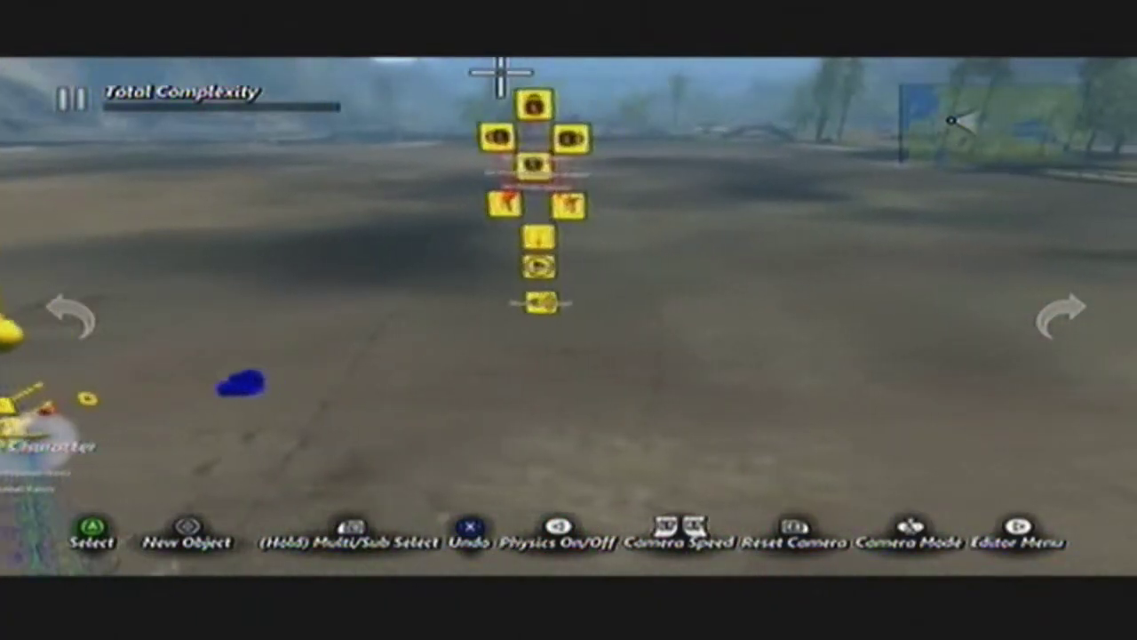
# Step: Set the Wood Creak sound source's volume to 100 %
pyautogui.click(531, 383)
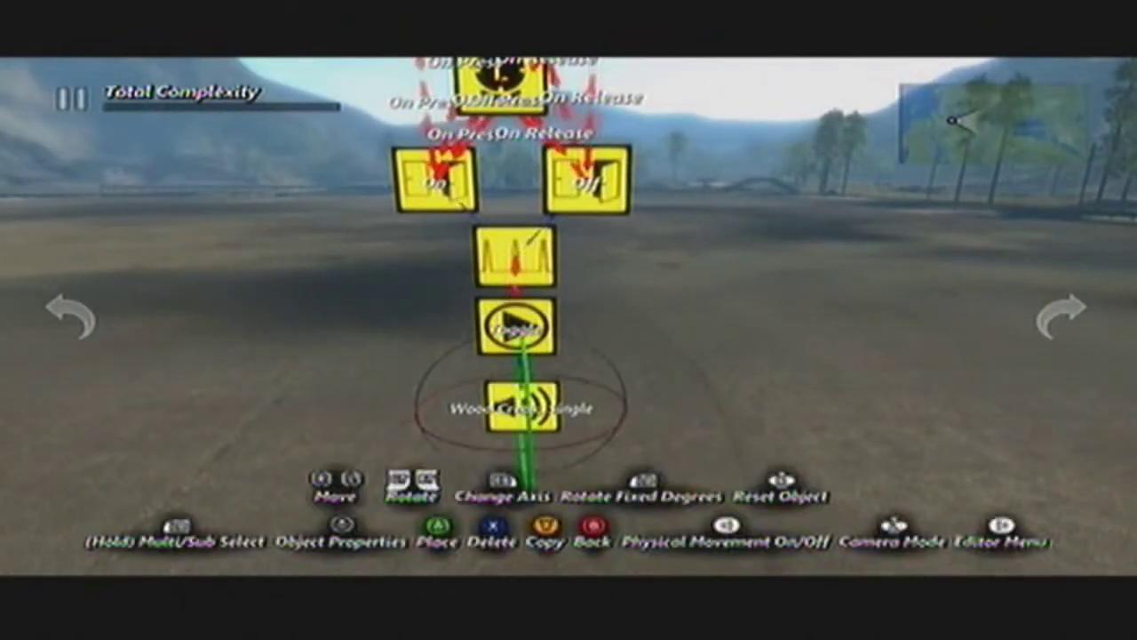
pyautogui.press('Tab')
pyautogui.press('Down')
pyautogui.press('Down')
pyautogui.press('Down')
pyautogui.press('Down')
pyautogui.press('Down')
pyautogui.press('Down')
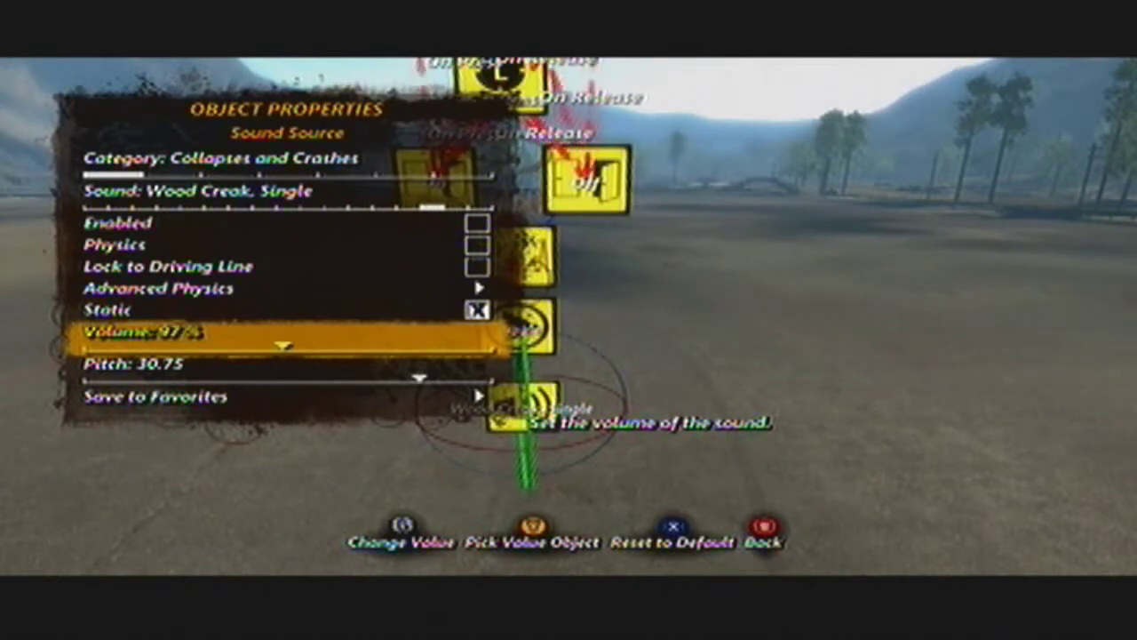
pyautogui.press('Down')
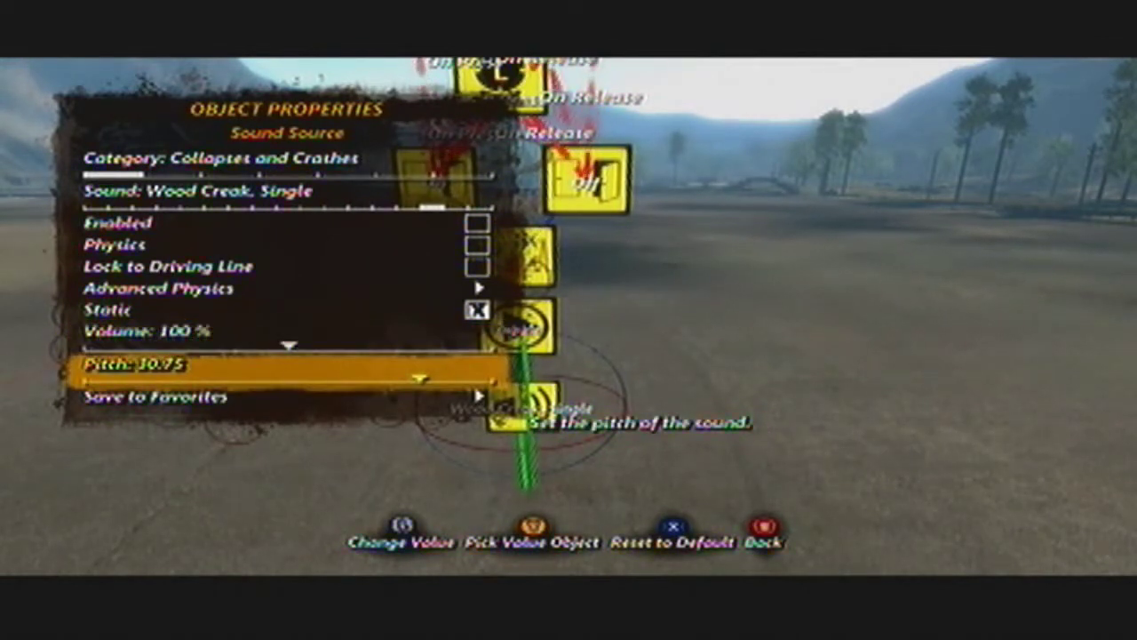
pyautogui.press('Escape')
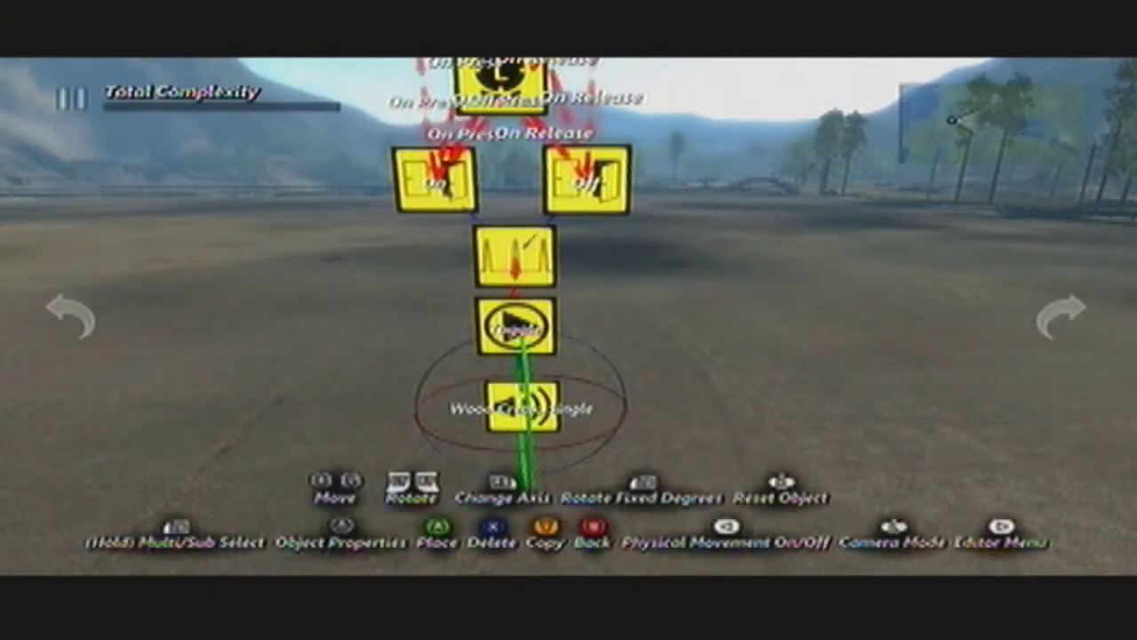
pyautogui.press('Escape')
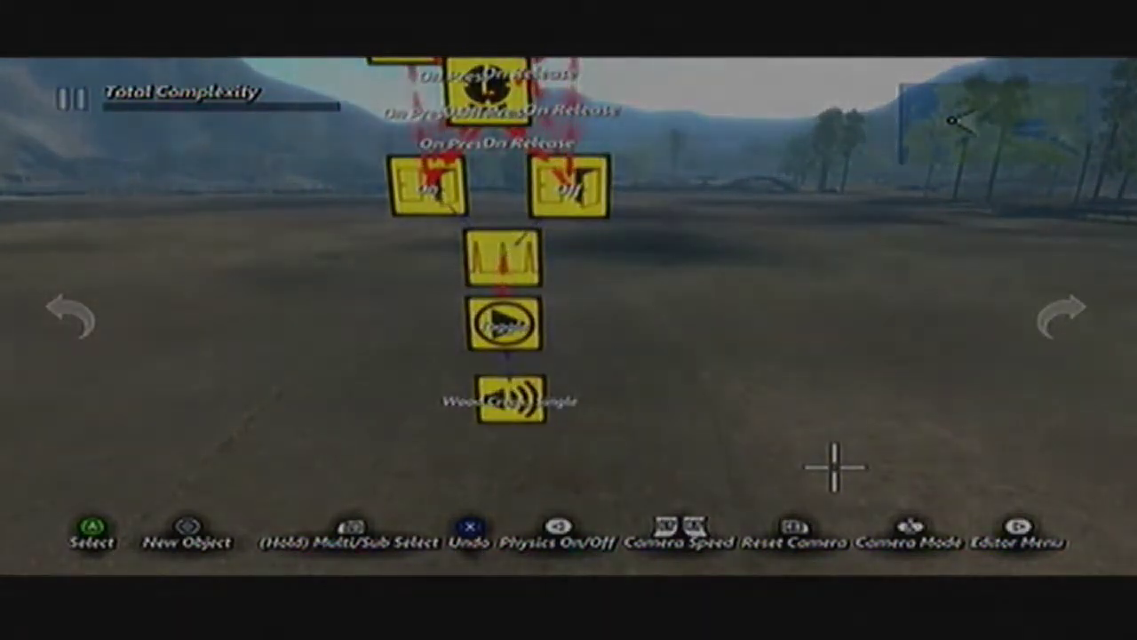
# Step: Examine the A-button listener connected to the On and Off state events near the game character
pyautogui.press('Escape')
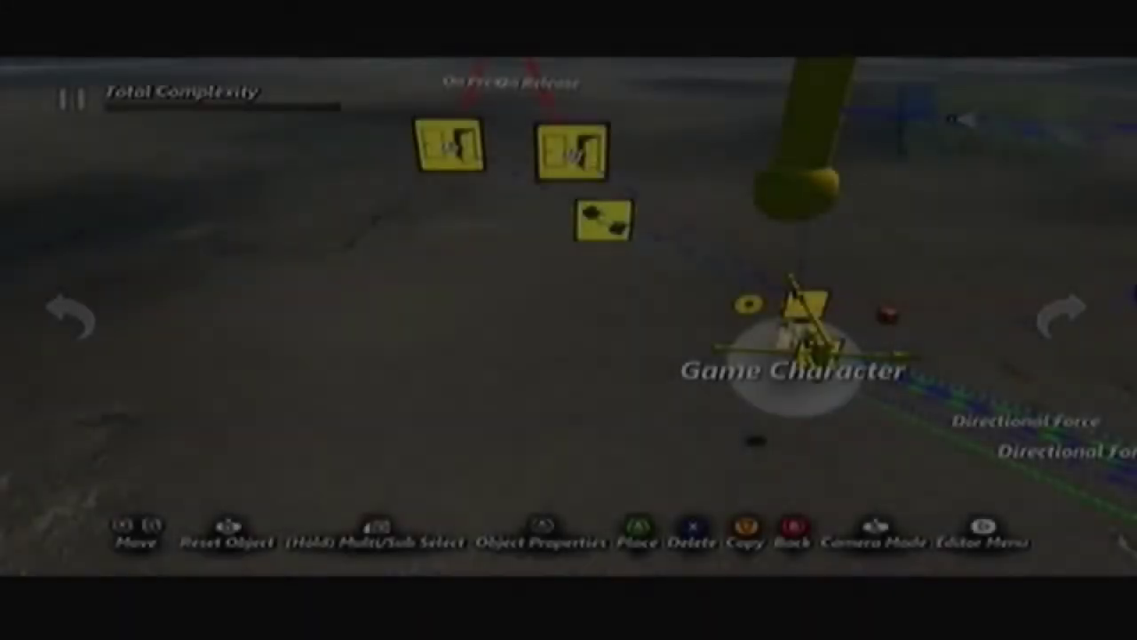
pyautogui.press('Escape')
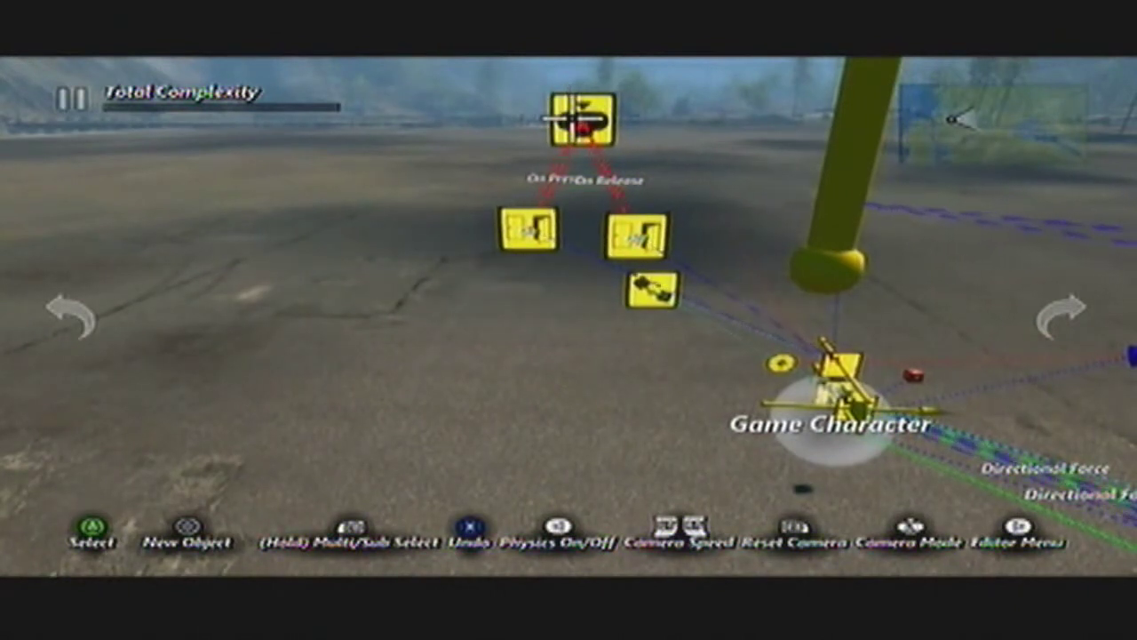
pyautogui.click(551, 147)
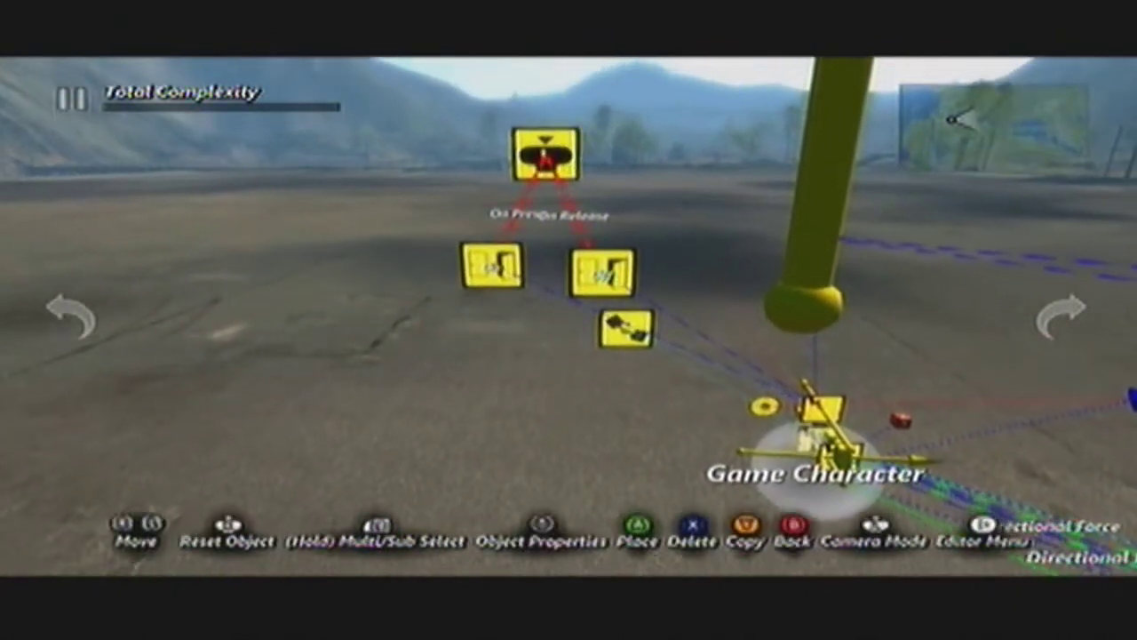
pyautogui.press('Escape')
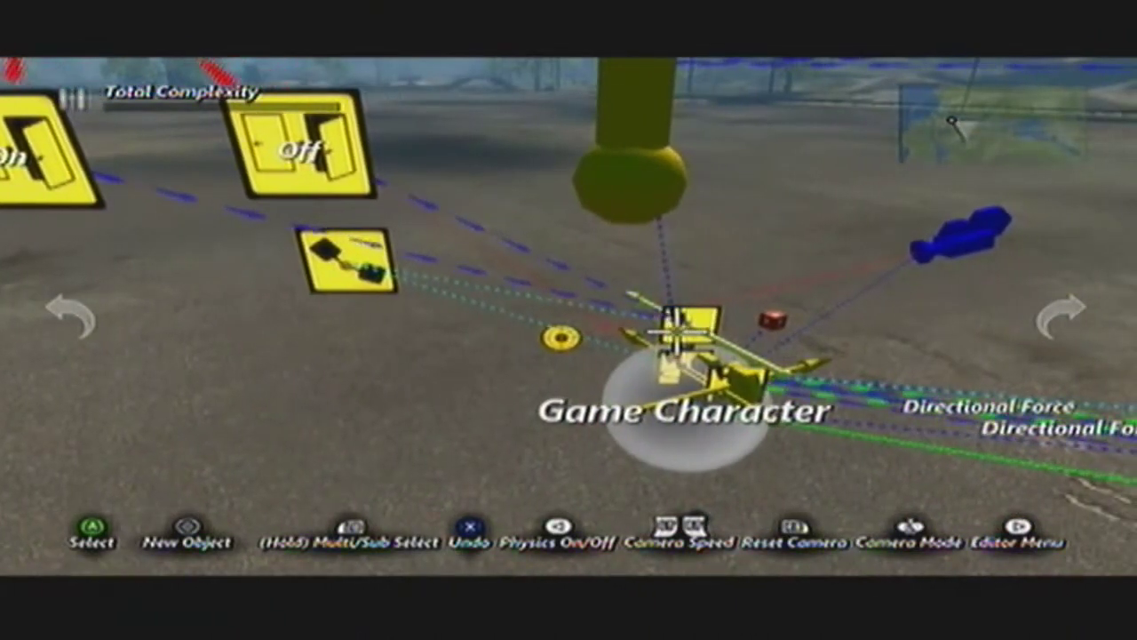
# Step: Examine the properties of the area effector at the game character, including its force settings
pyautogui.click(677, 334)
pyautogui.press('Return')
pyautogui.press('Down')
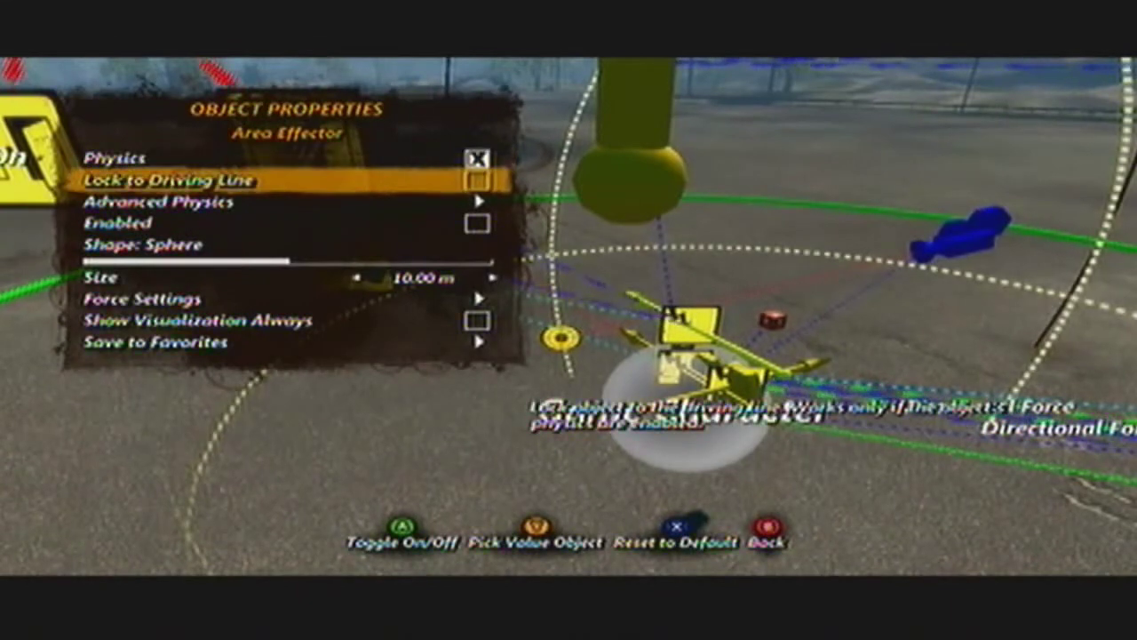
pyautogui.press('Up')
pyautogui.press('Down')
pyautogui.press('Down')
pyautogui.press('Down')
pyautogui.press('Down')
pyautogui.press('Down')
pyautogui.press('Down')
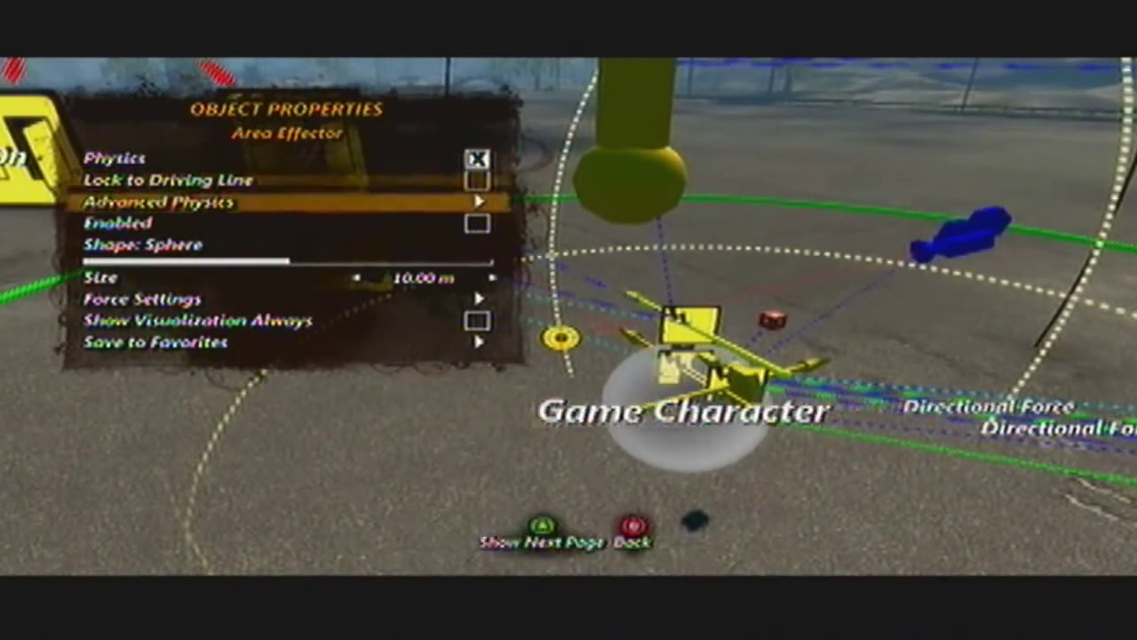
pyautogui.press('Return')
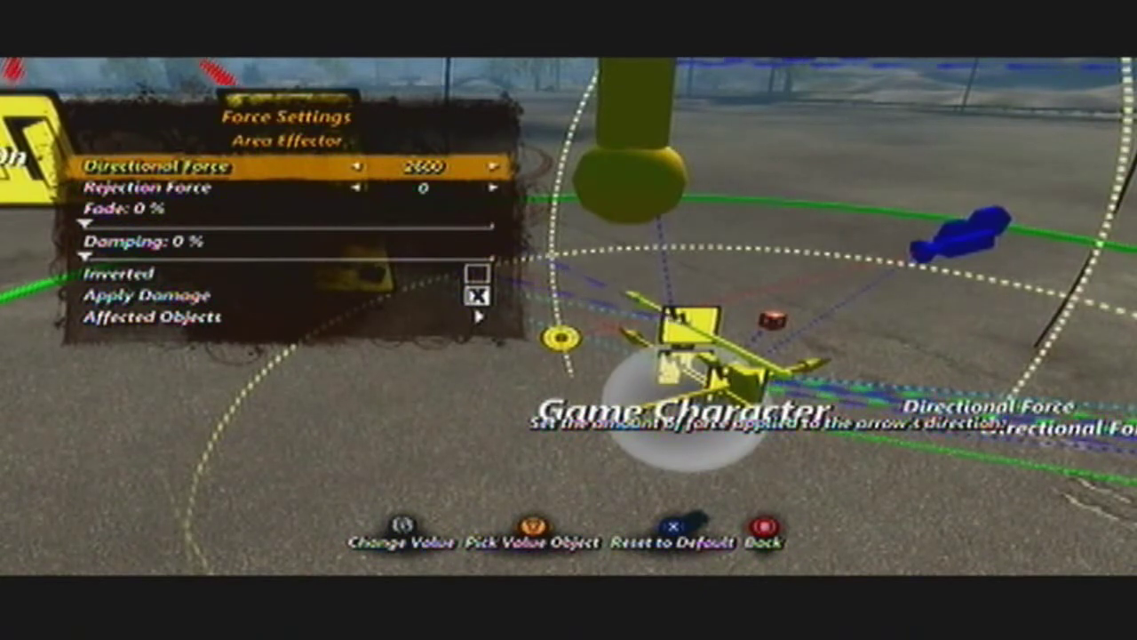
pyautogui.press('Down')
pyautogui.press('Down')
pyautogui.press('Down')
pyautogui.press('Down')
pyautogui.press('Escape')
pyautogui.press('Escape')
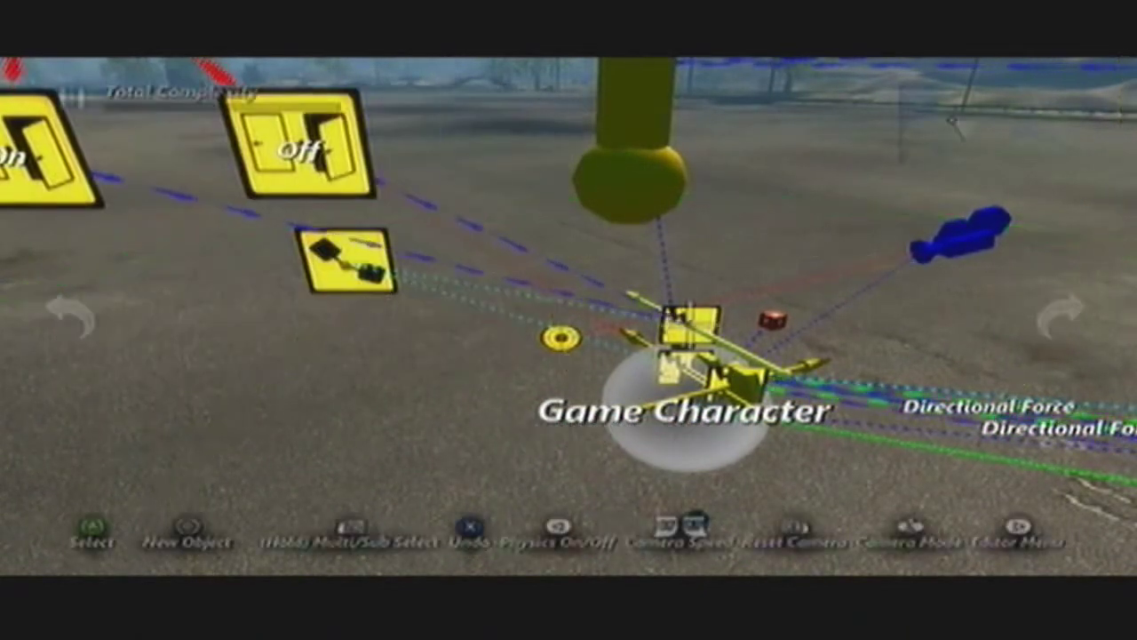
# Step: Examine the properties and first target of the physics joint beside the game character
pyautogui.click(323, 245)
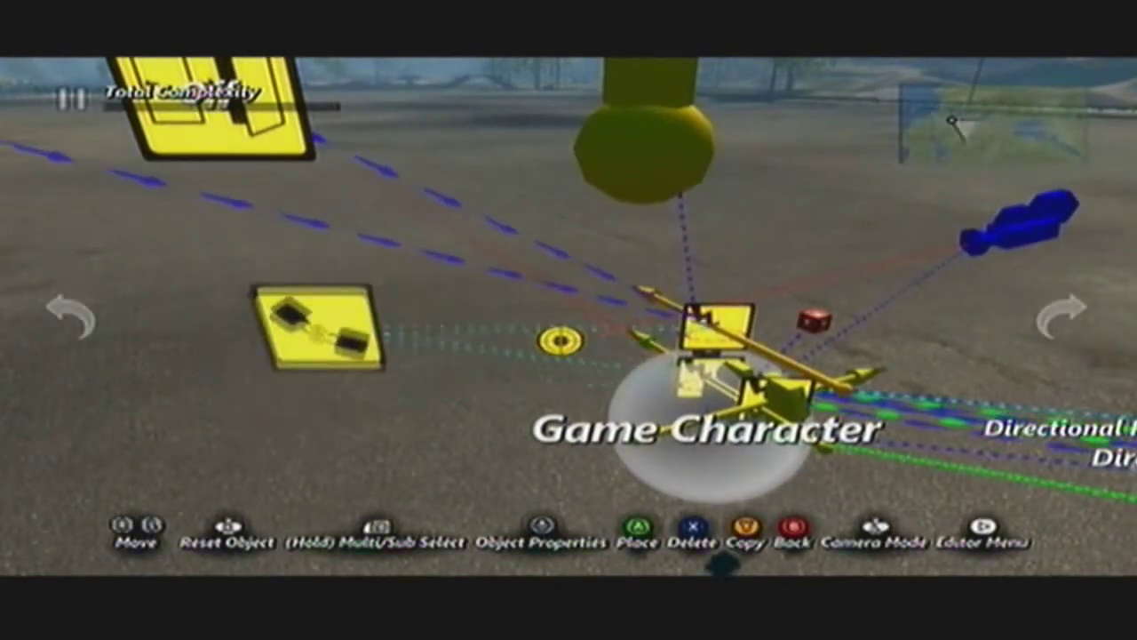
pyautogui.press('Return')
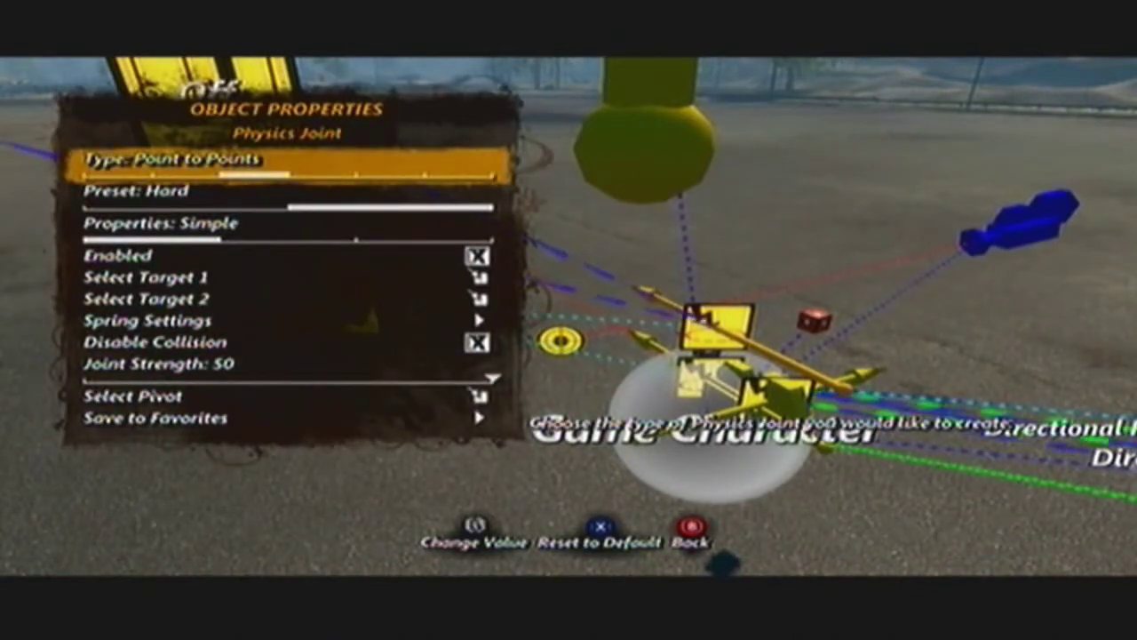
pyautogui.press('Down')
pyautogui.press('Down')
pyautogui.press('Down')
pyautogui.press('Down')
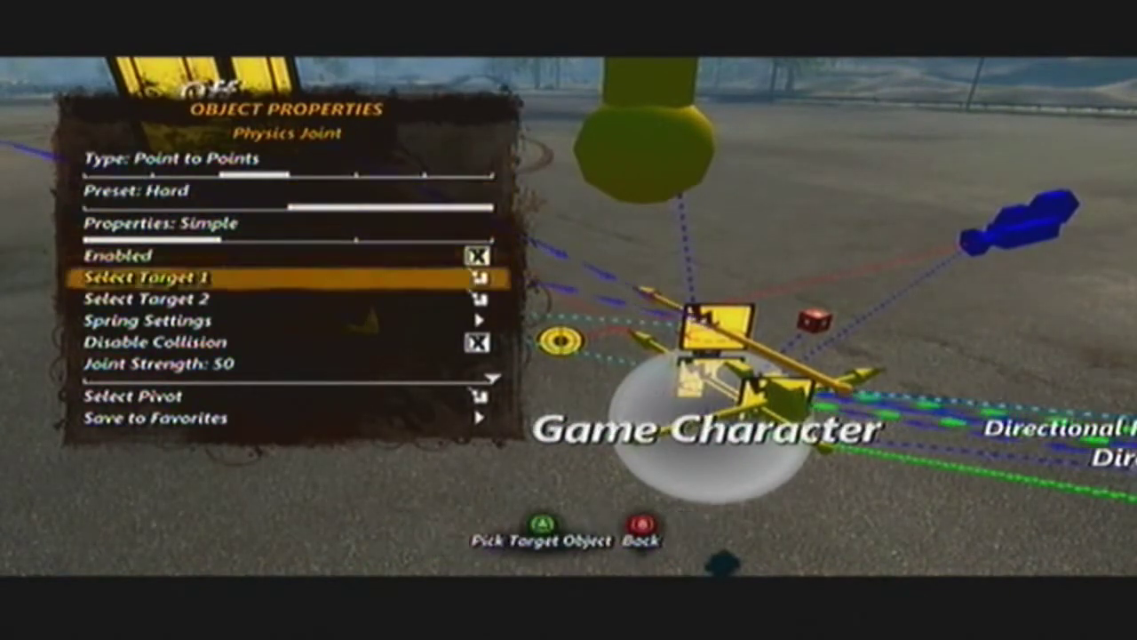
pyautogui.press('Return')
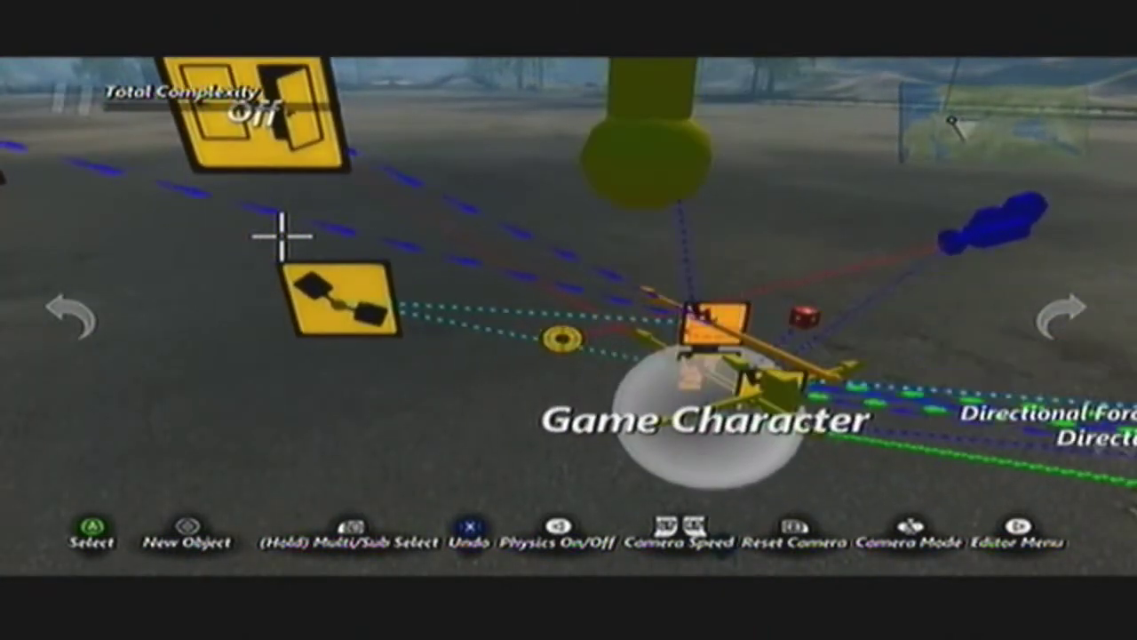
# Step: Select the area effector at the game character to view its range and direction, and release it without changes
pyautogui.click(499, 311)
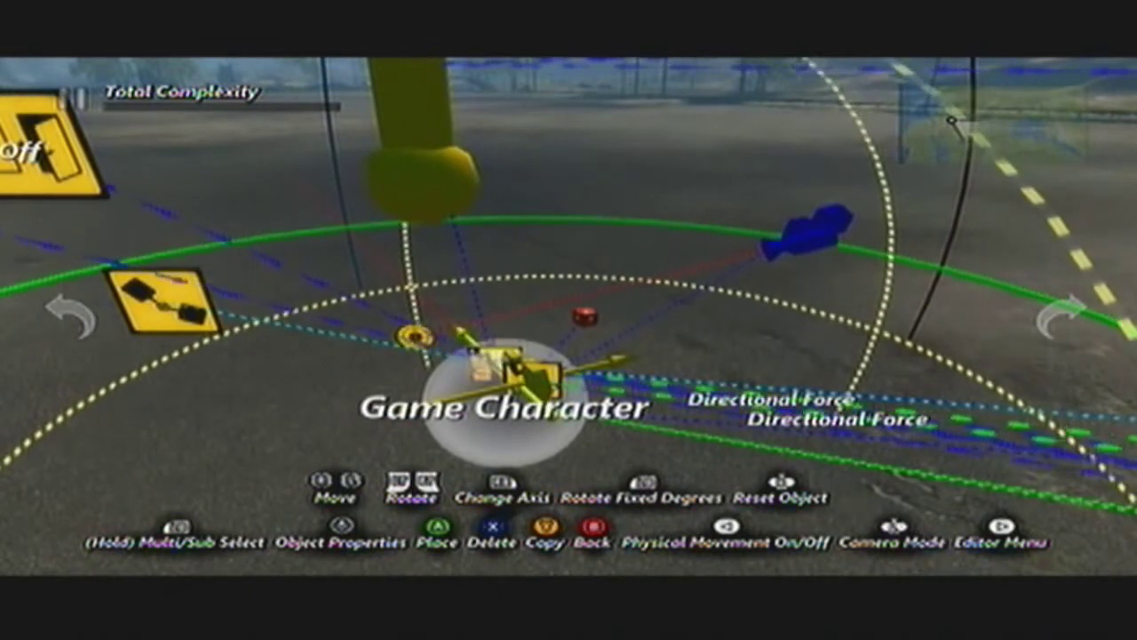
pyautogui.click(494, 334)
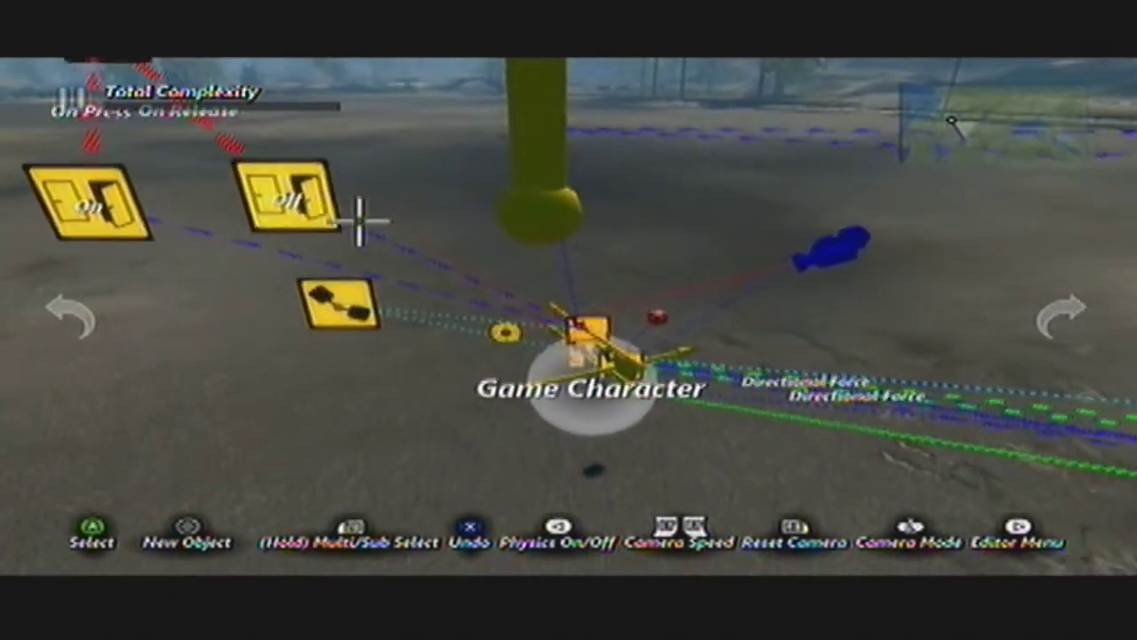
pyautogui.click(582, 337)
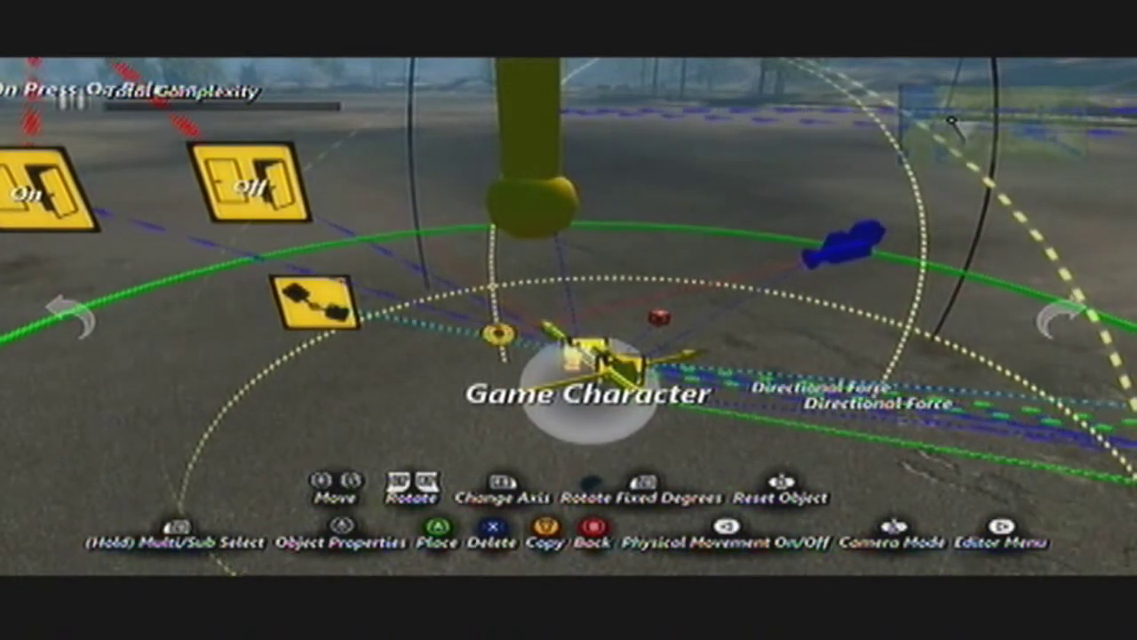
pyautogui.press('Escape')
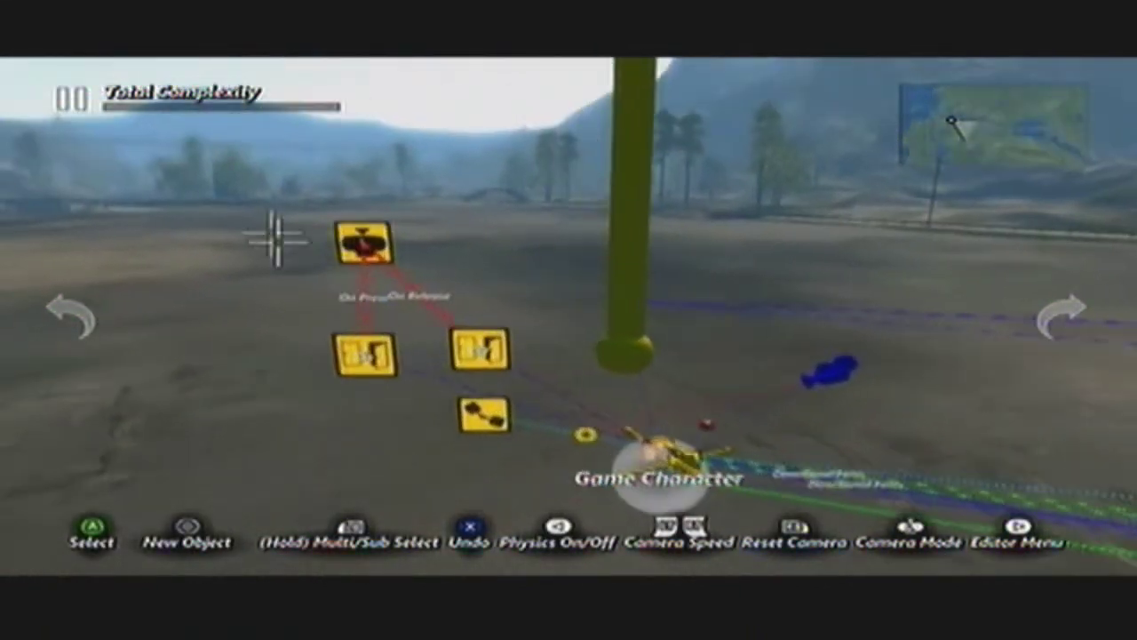
# Step: Examine the On Press and On Release targets of the Left Stick - Push Down listener above the On and Off state events
pyautogui.click(344, 235)
pyautogui.press('Tab')
pyautogui.press('Down')
pyautogui.press('Down')
pyautogui.press('Down')
pyautogui.press('Return')
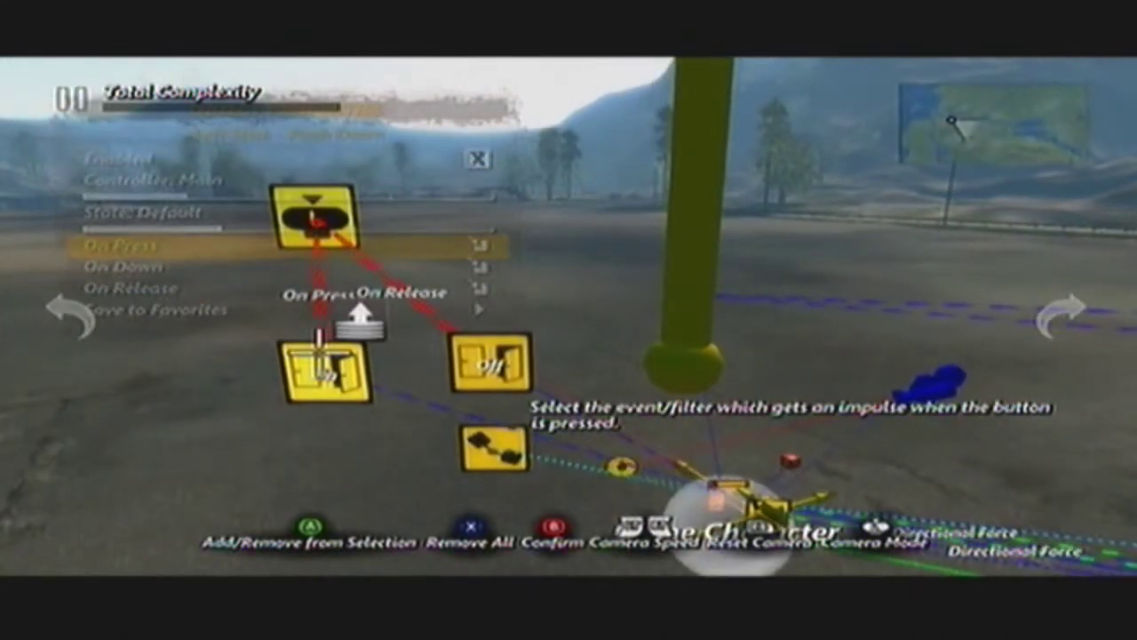
pyautogui.press('Down')
pyautogui.press('Down')
pyautogui.press('Return')
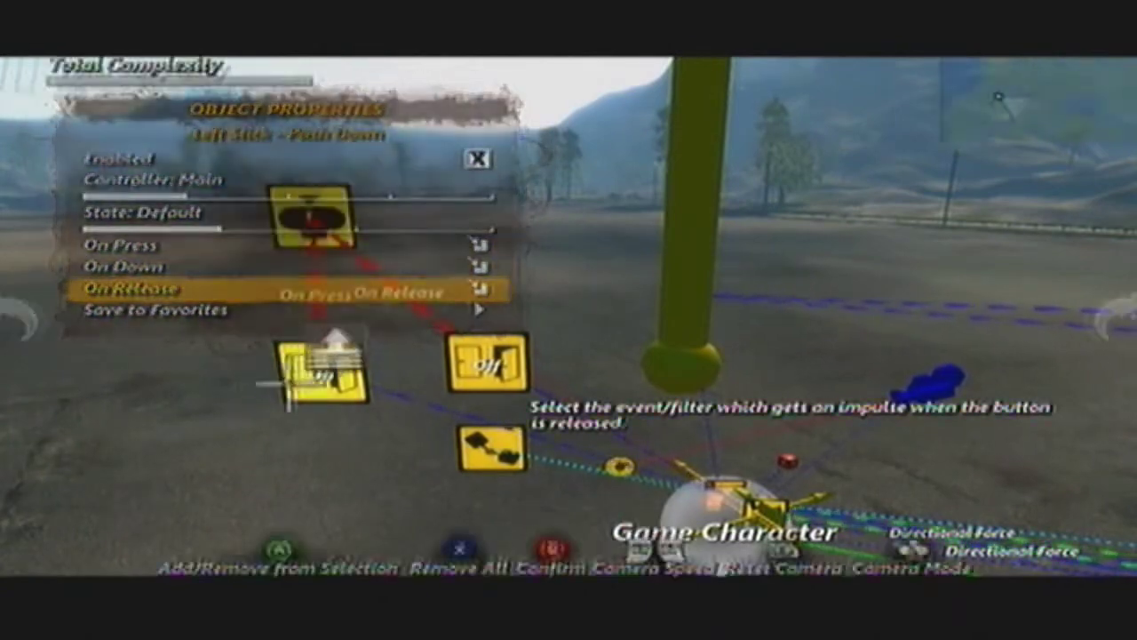
pyautogui.press('Escape')
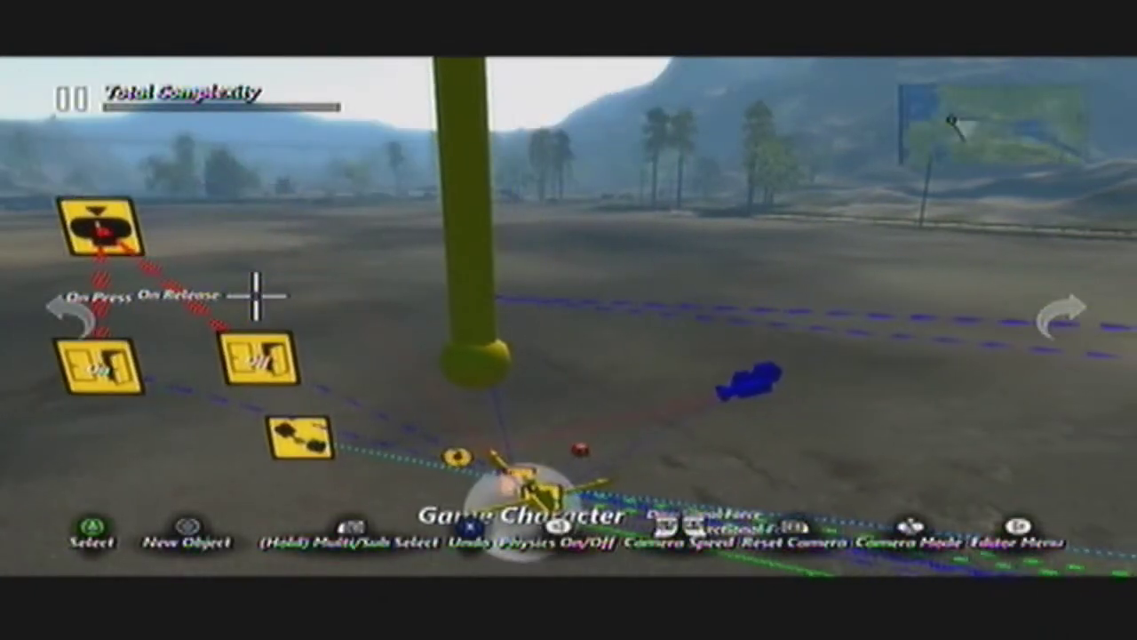
pyautogui.press('Escape')
pyautogui.press('Return')
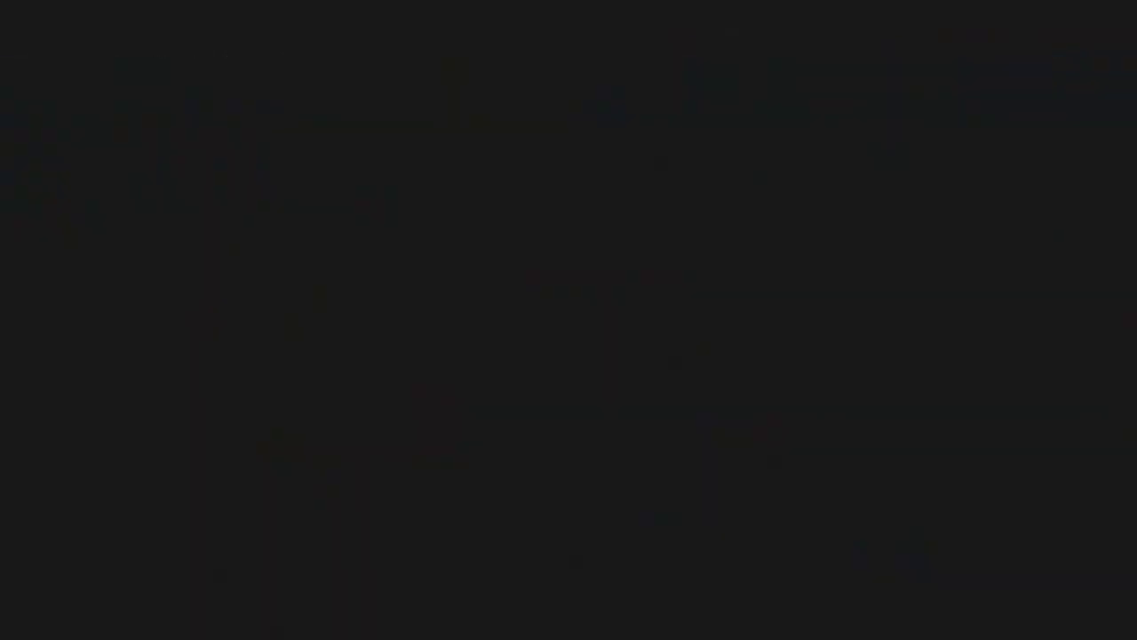